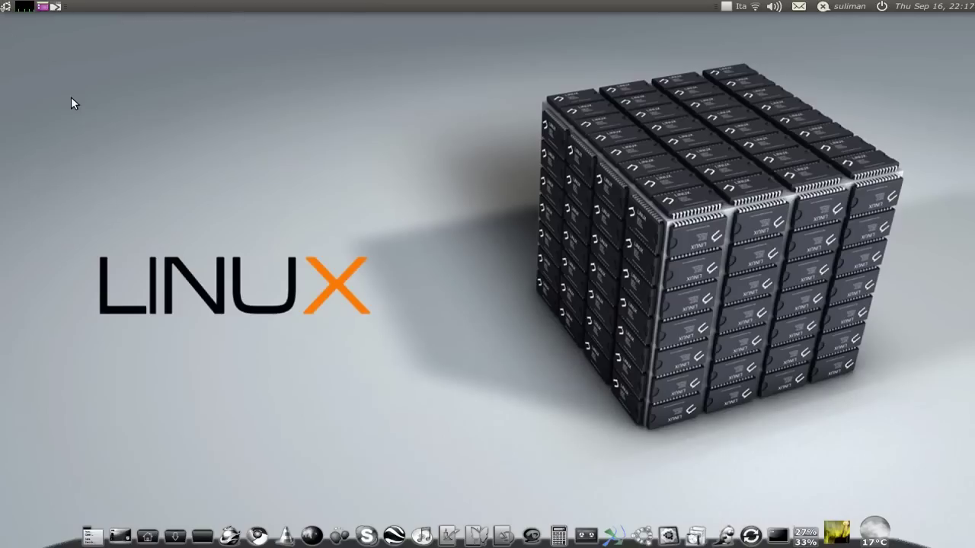
Launch Almanah Diary from the accessories applications and move its window slightly up and to the left
{"action": "left_click", "coordinate": [90, 533]}
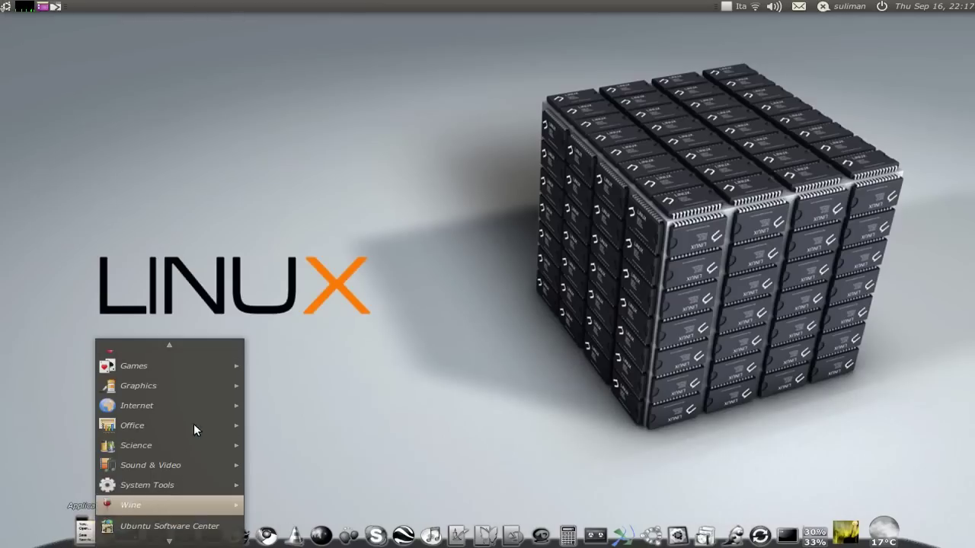
{"action": "mouse_move", "coordinate": [183, 388]}
{"action": "mouse_move", "coordinate": [177, 344]}
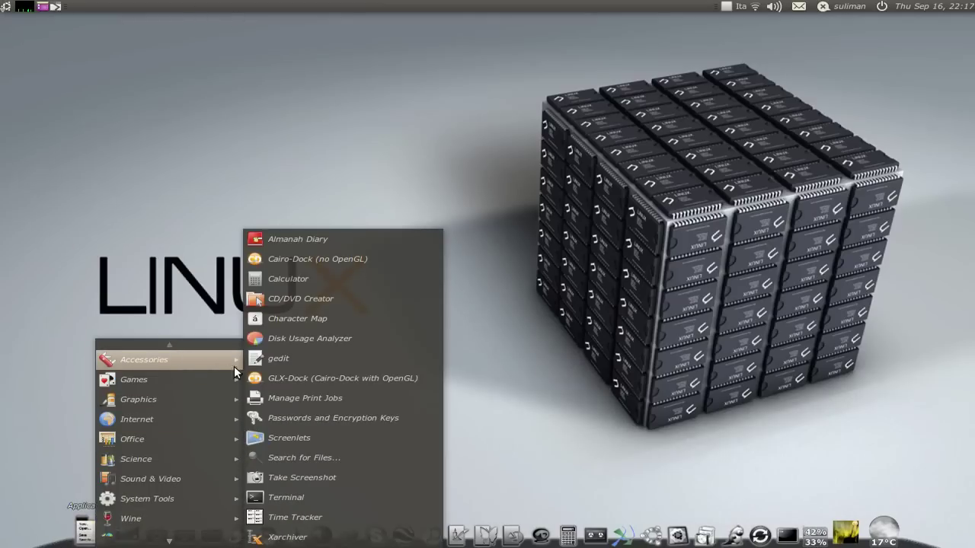
{"action": "left_click", "coordinate": [311, 242]}
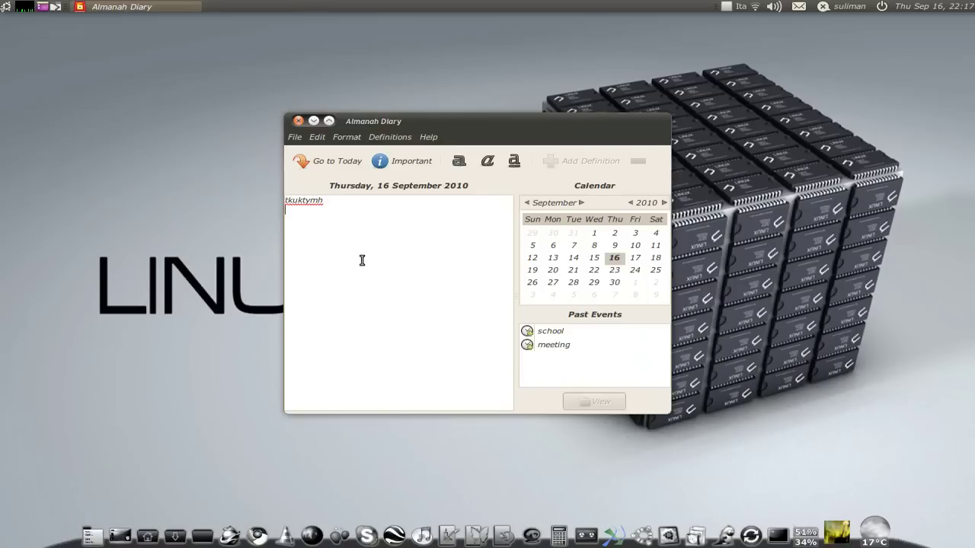
{"action": "left_click_drag", "start_coordinate": [505, 135], "coordinate": [454, 117]}
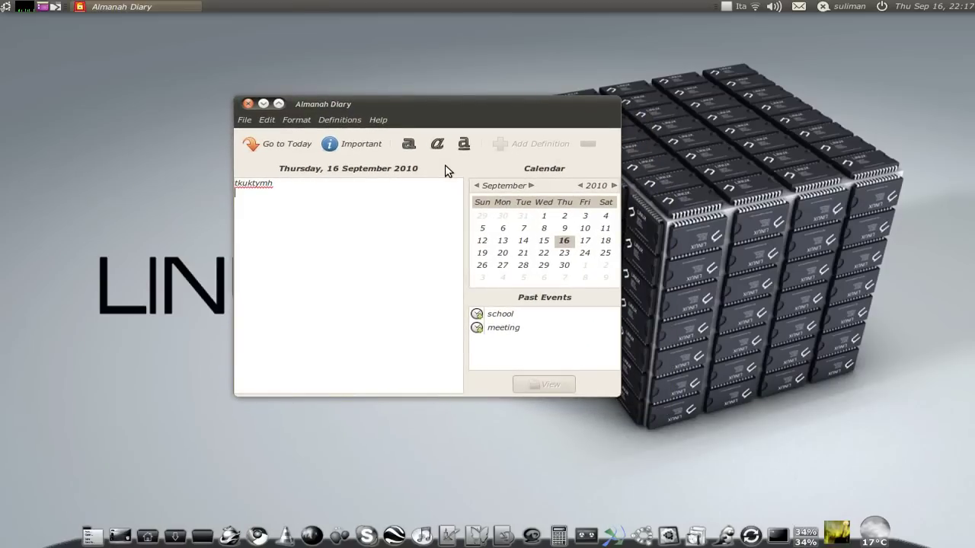
Browse several September 2010 days in the diary calendar and write "RTJURTHUTH" as the entry for Wednesday, 15 September 2010
{"action": "left_click", "coordinate": [542, 241]}
{"action": "left_click", "coordinate": [564, 240]}
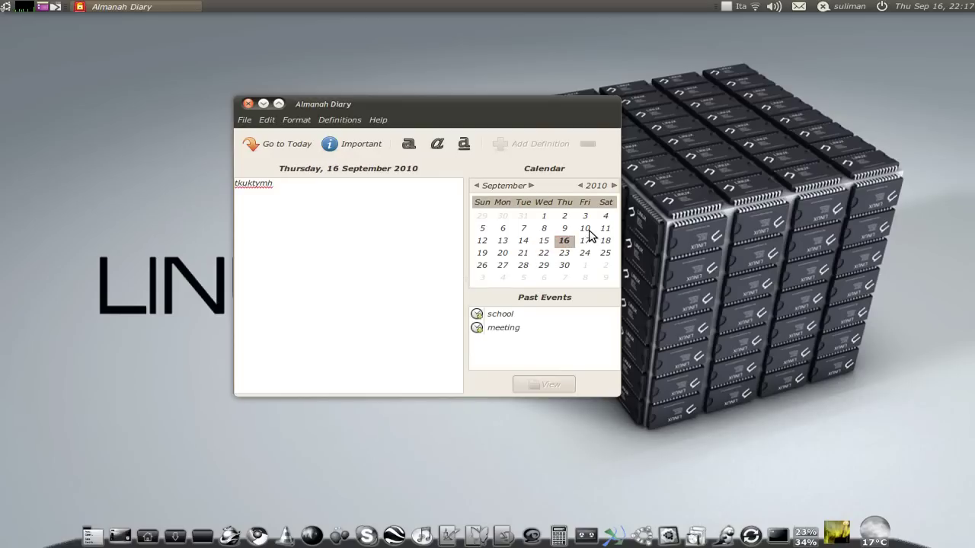
{"action": "left_click", "coordinate": [586, 241]}
{"action": "left_click", "coordinate": [544, 253]}
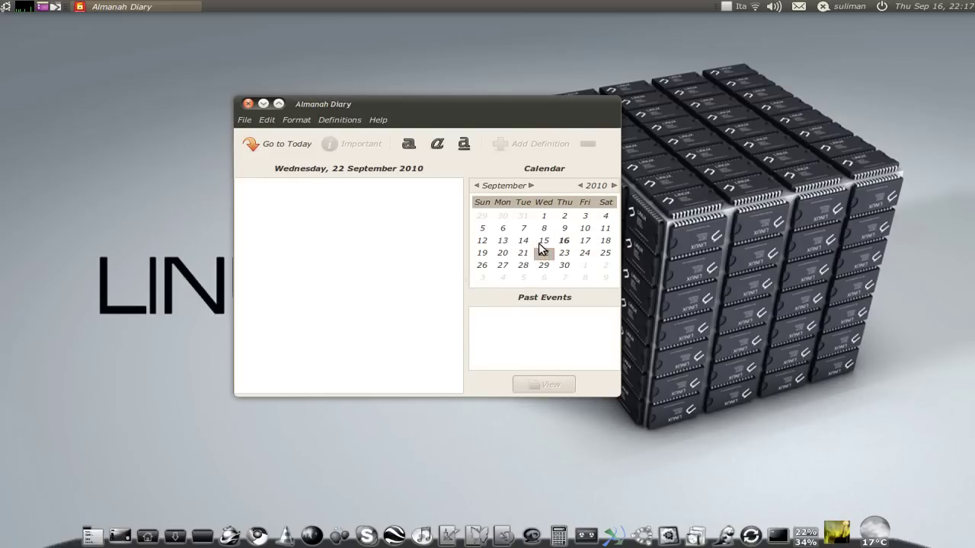
{"action": "left_click", "coordinate": [544, 241]}
{"action": "left_click", "coordinate": [327, 210]}
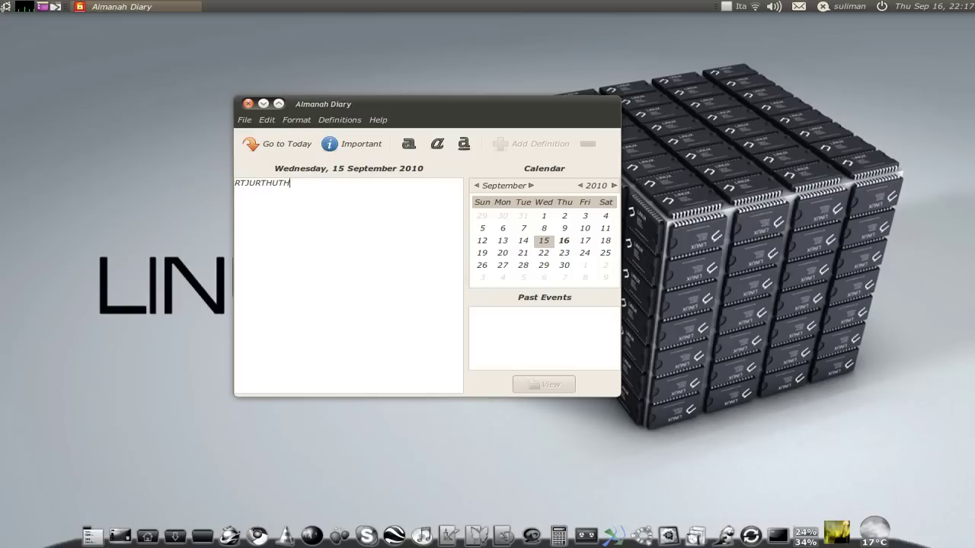
{"action": "left_click", "coordinate": [245, 119]}
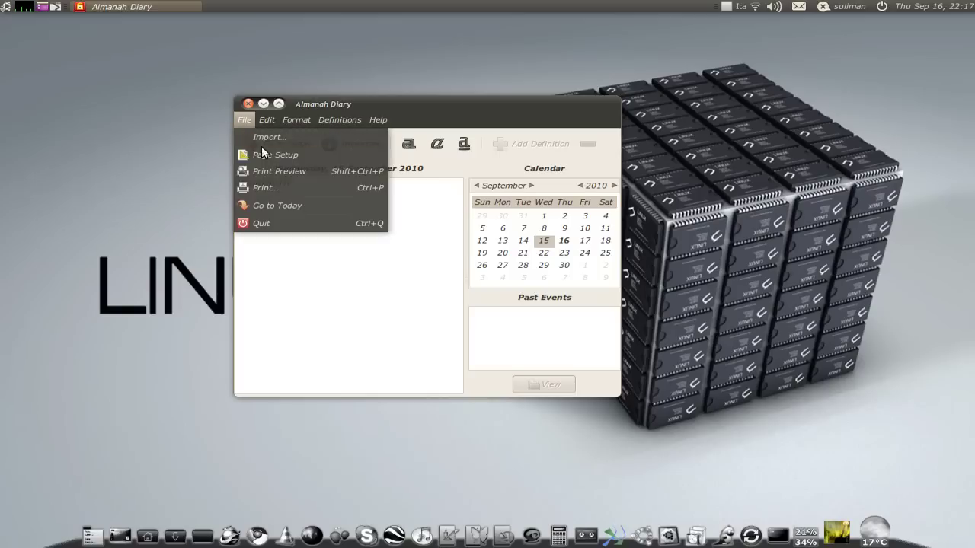
{"action": "left_click", "coordinate": [328, 272]}
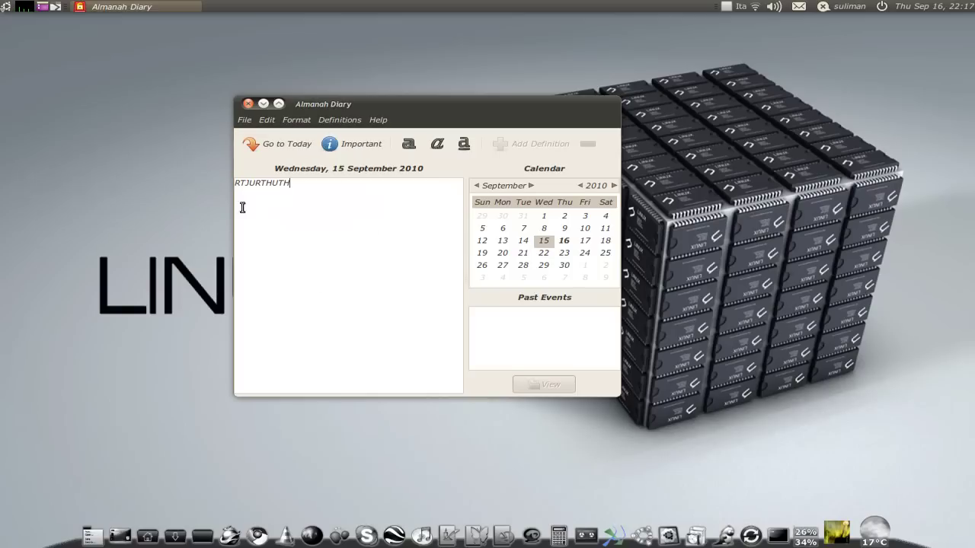
{"action": "left_click", "coordinate": [297, 120]}
{"action": "mouse_move", "coordinate": [319, 123]}
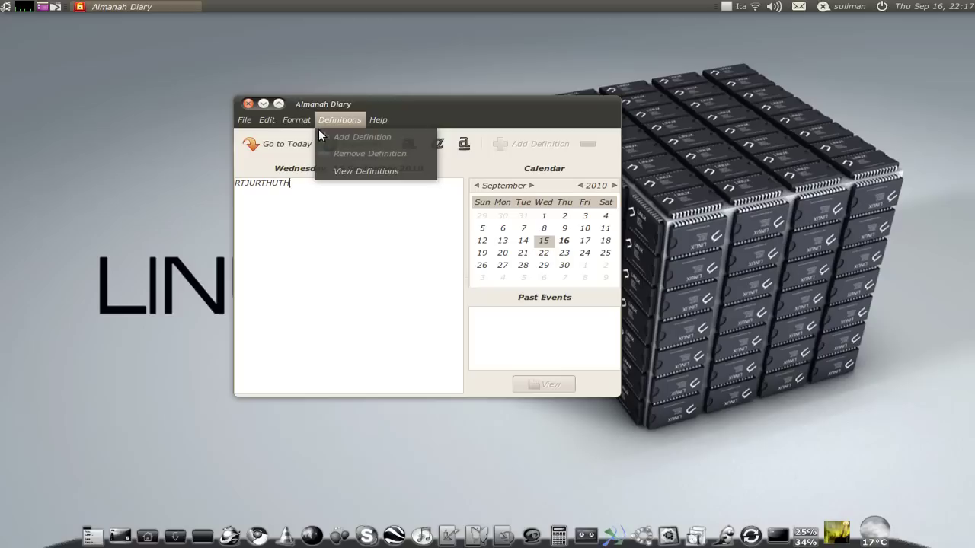
{"action": "left_click", "coordinate": [378, 240]}
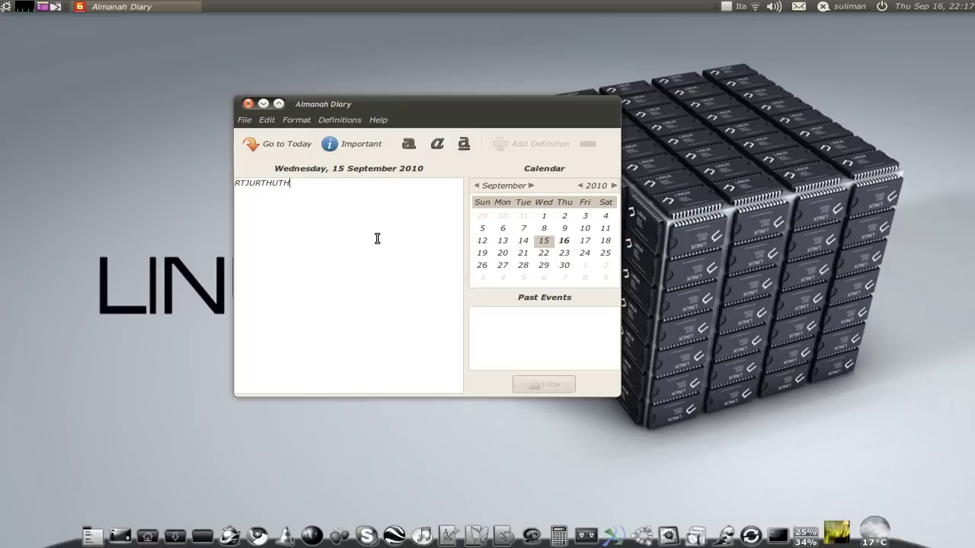
Show the diary entry for Thursday, 16 September 2010, and close the diary
{"action": "left_click", "coordinate": [564, 242]}
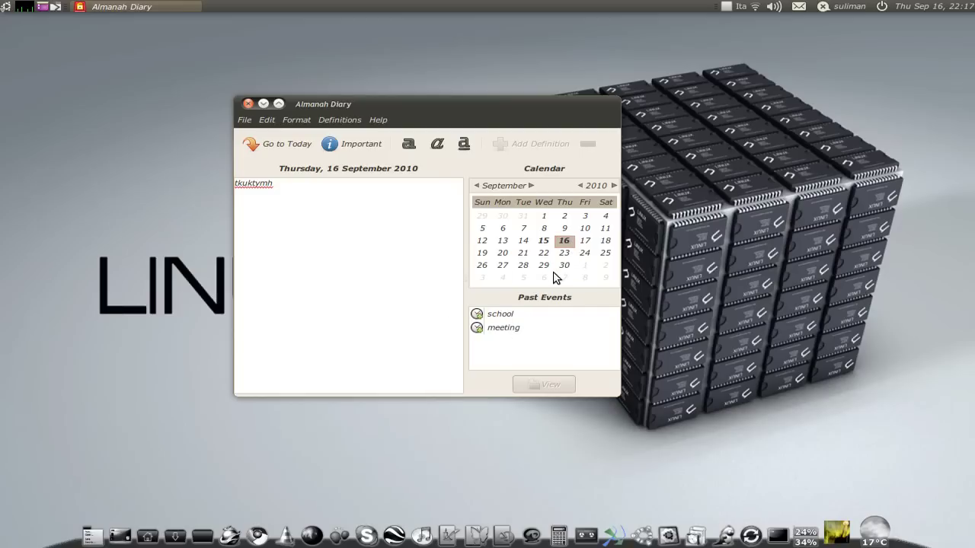
{"action": "left_click", "coordinate": [248, 103]}
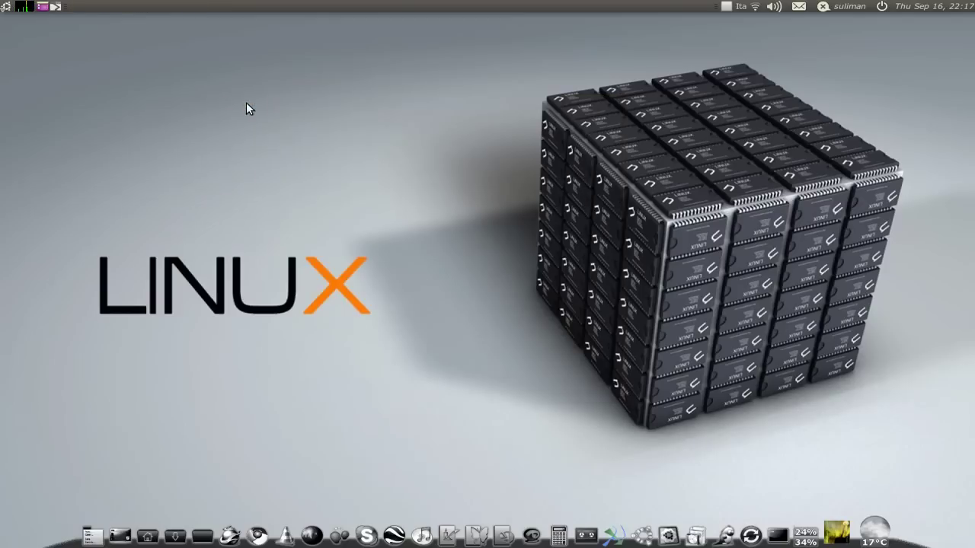
Launch Time Tracker from the accessories applications
{"action": "left_click", "coordinate": [6, 10]}
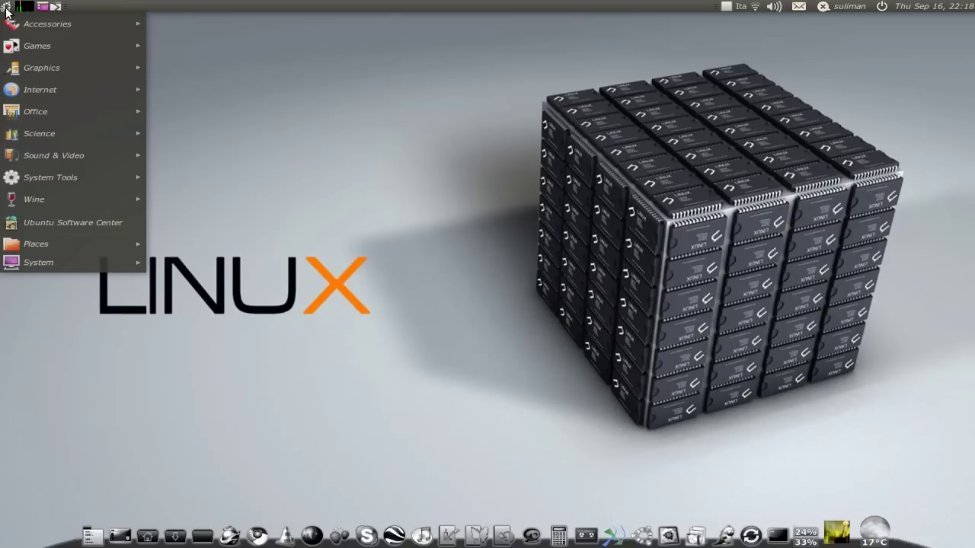
{"action": "mouse_move", "coordinate": [38, 25]}
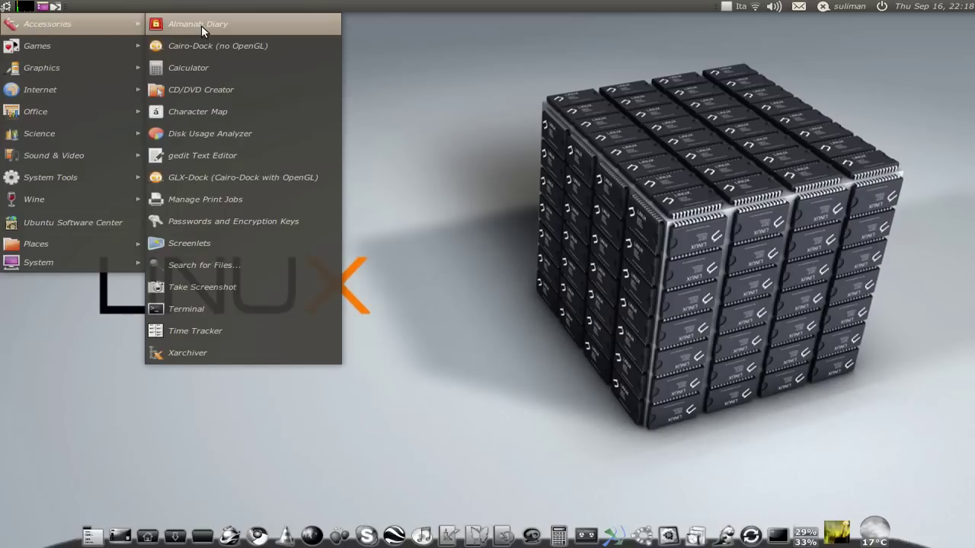
{"action": "left_click", "coordinate": [219, 327]}
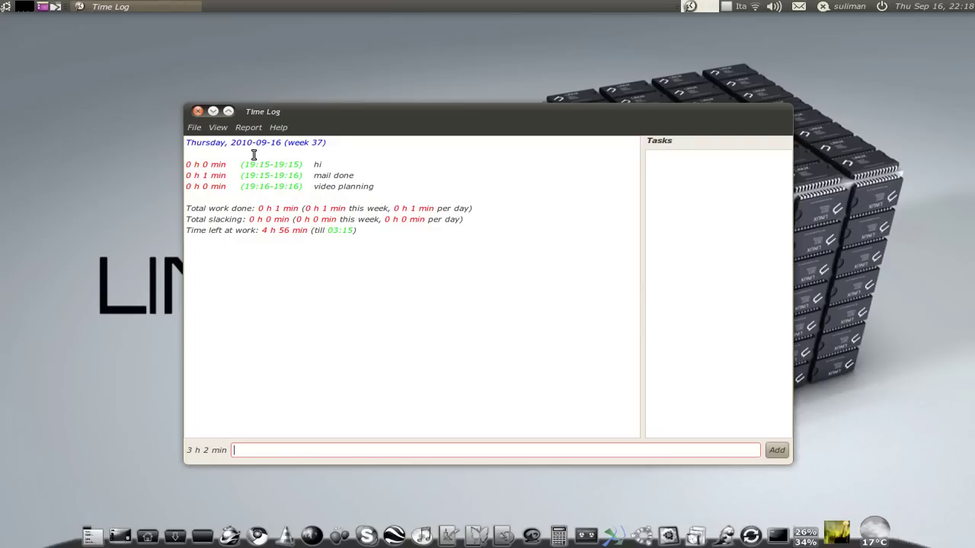
Look over the time log's file, view and report commands, and close the time log
{"action": "left_click", "coordinate": [198, 128]}
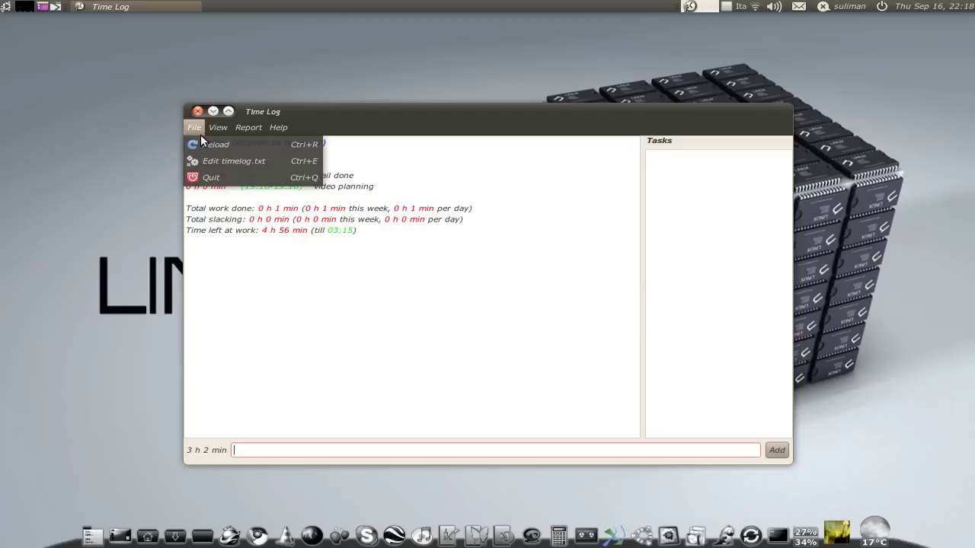
{"action": "mouse_move", "coordinate": [216, 128]}
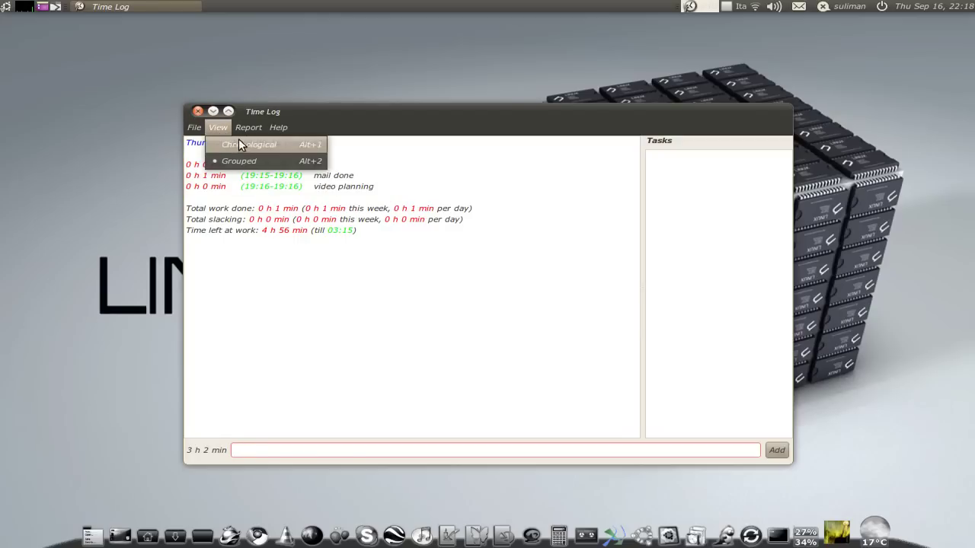
{"action": "mouse_move", "coordinate": [248, 129]}
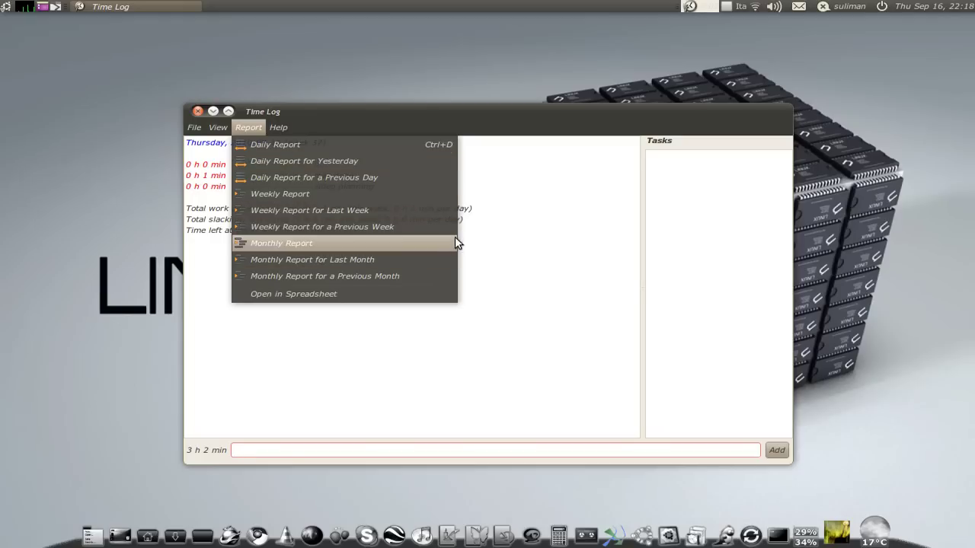
{"action": "left_click", "coordinate": [549, 233]}
{"action": "left_click", "coordinate": [198, 111]}
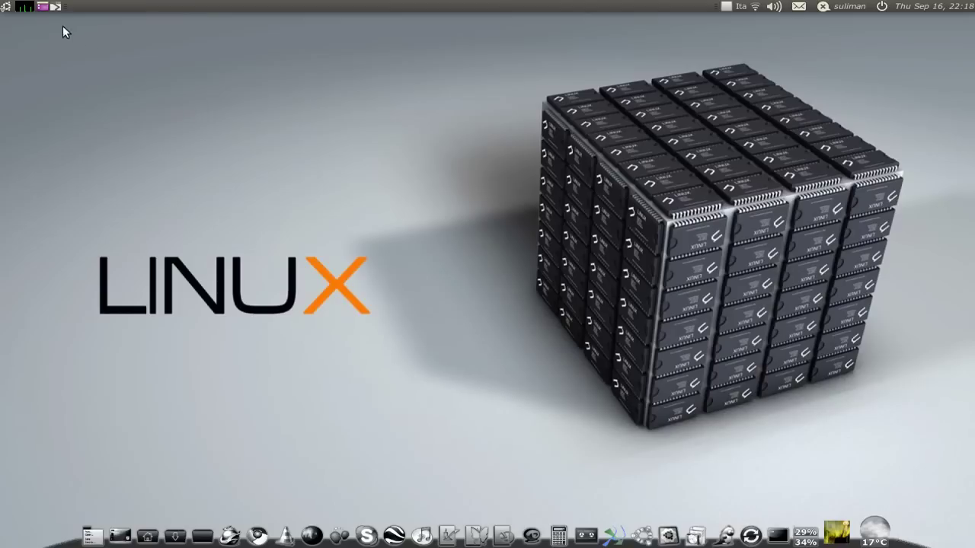
Launch the GNOME Predict satellite tracker from the internet applications
{"action": "left_click", "coordinate": [7, 7]}
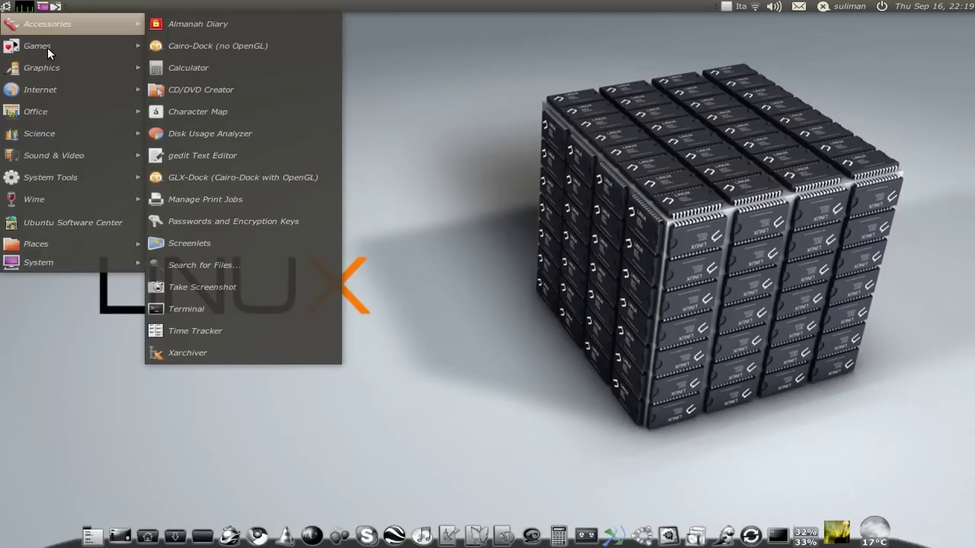
{"action": "mouse_move", "coordinate": [52, 92]}
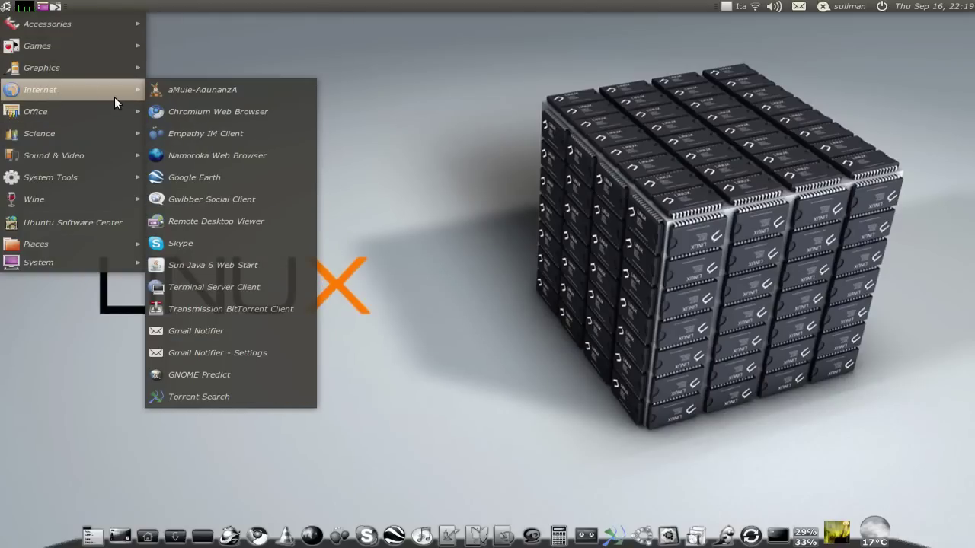
{"action": "left_click", "coordinate": [252, 377]}
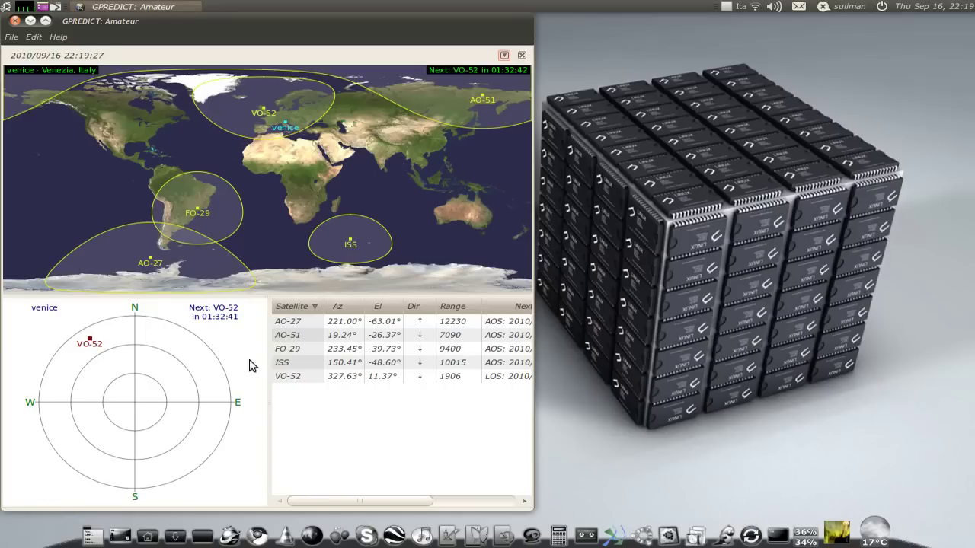
View the list of upcoming passes for satellite VO-52, and close the list and the satellite tracker
{"action": "left_click", "coordinate": [311, 378]}
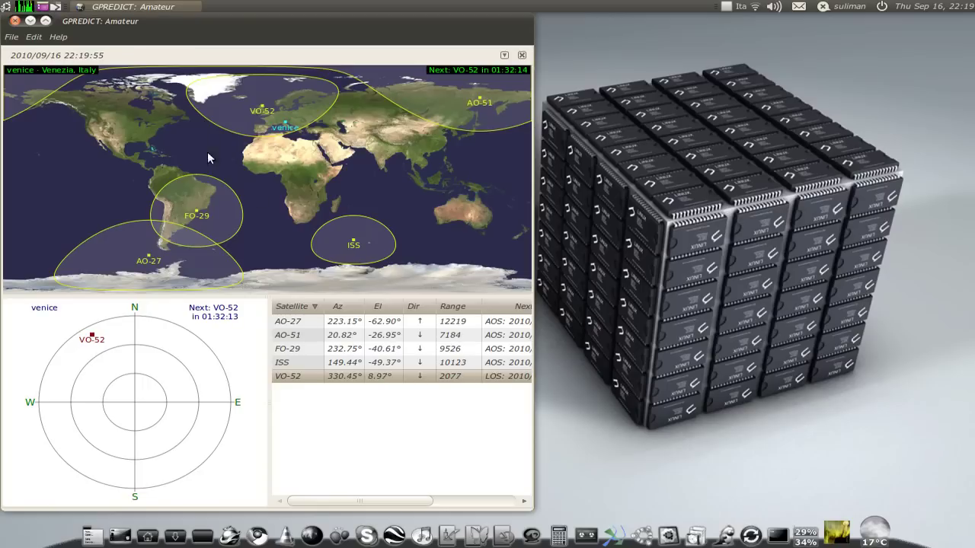
{"action": "right_click", "coordinate": [413, 376]}
{"action": "left_click", "coordinate": [453, 421]}
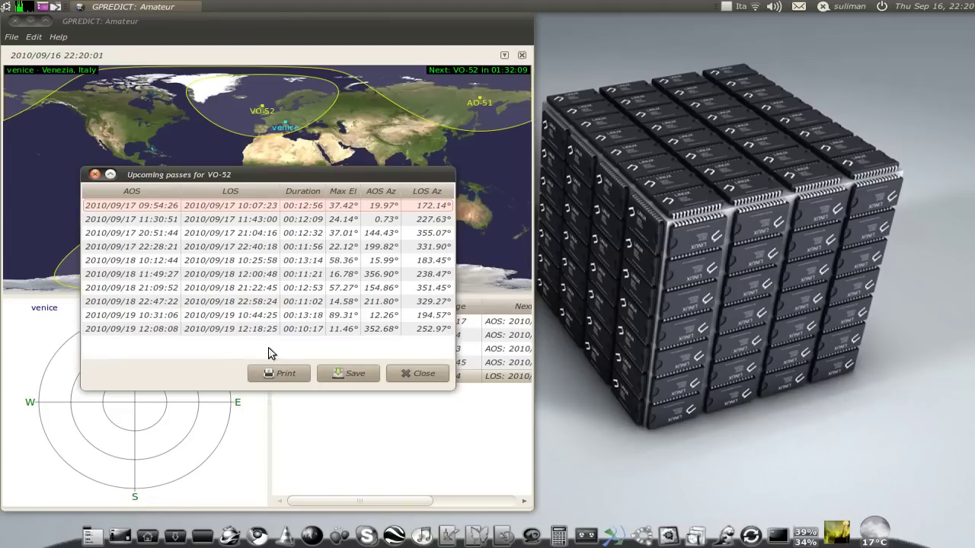
{"action": "left_click", "coordinate": [417, 375]}
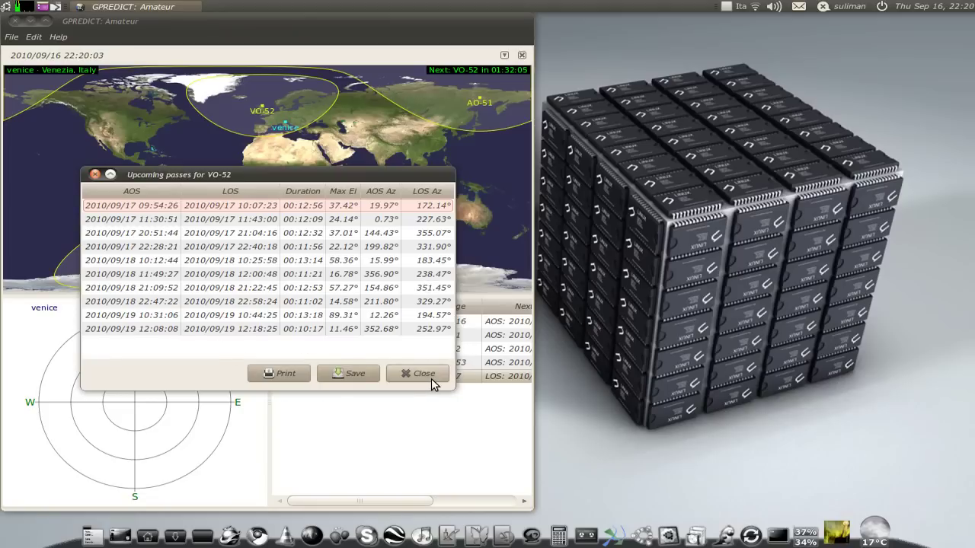
{"action": "left_click", "coordinate": [16, 22]}
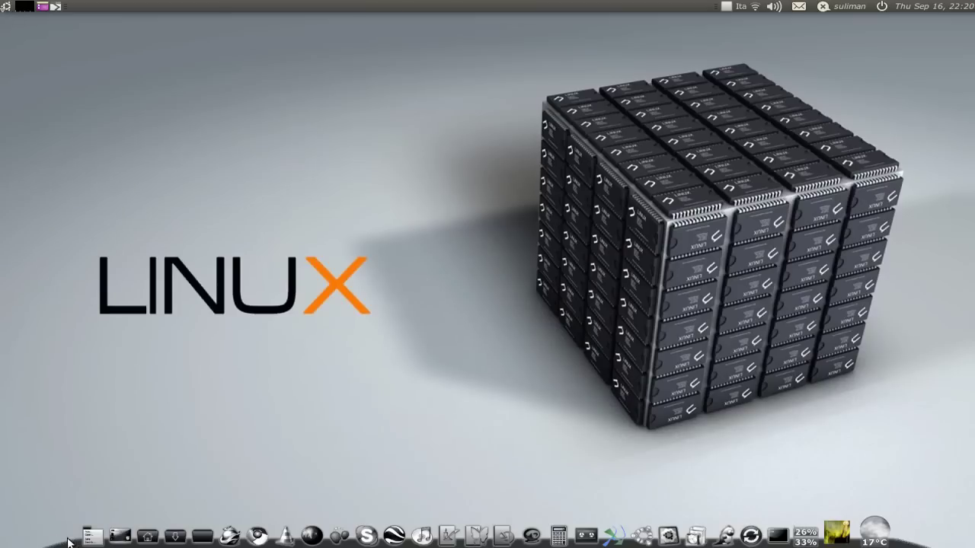
Launch the Dates calendar from the office applications and reposition its window
{"action": "left_click", "coordinate": [91, 536]}
{"action": "mouse_move", "coordinate": [117, 400]}
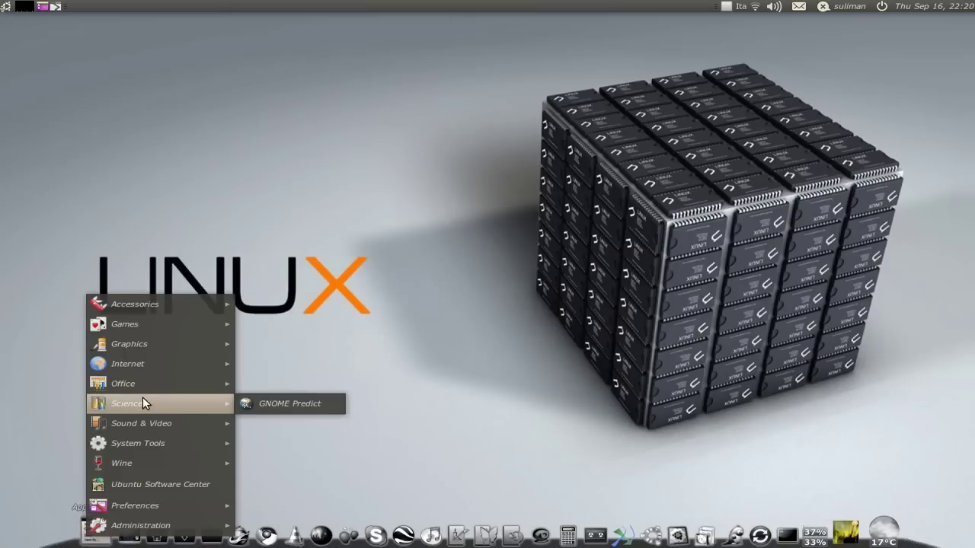
{"action": "mouse_move", "coordinate": [162, 380]}
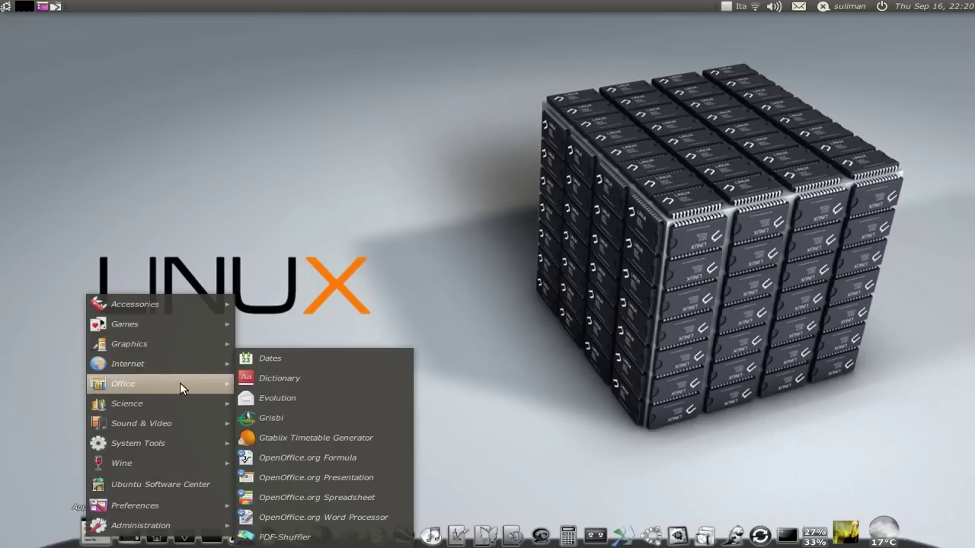
{"action": "left_click", "coordinate": [291, 360]}
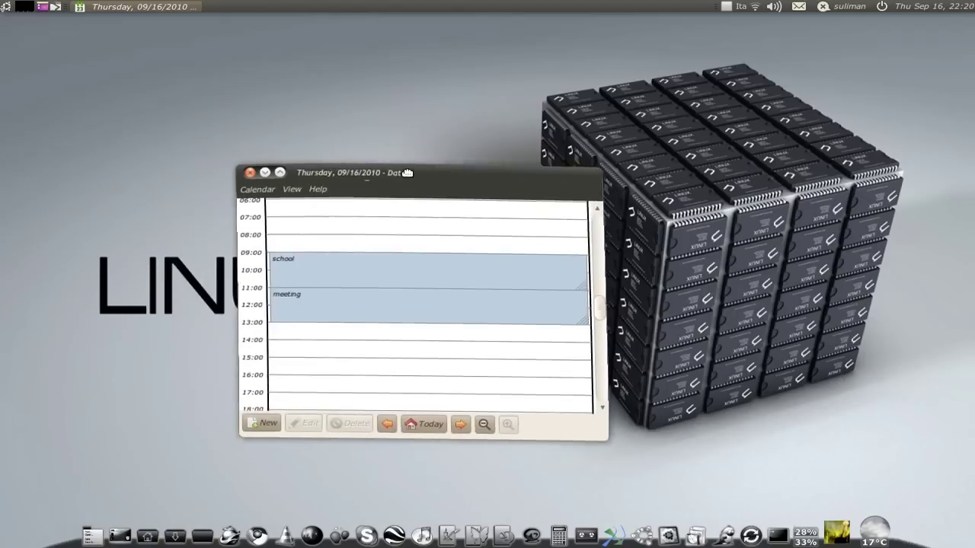
{"action": "left_click_drag", "start_coordinate": [408, 172], "coordinate": [409, 171]}
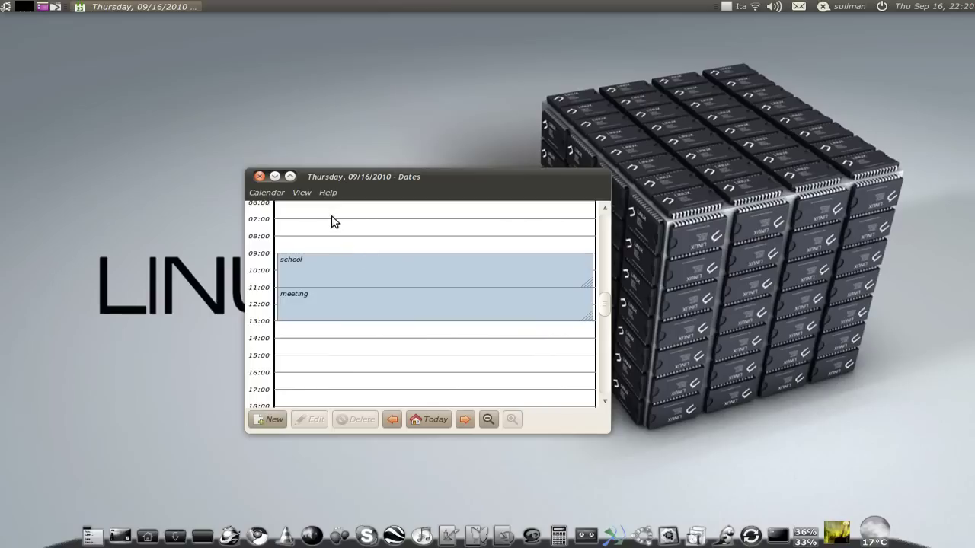
Create a new event on Friday, 17 September 2010, and set its start time to 10:55
{"action": "left_click", "coordinate": [464, 420]}
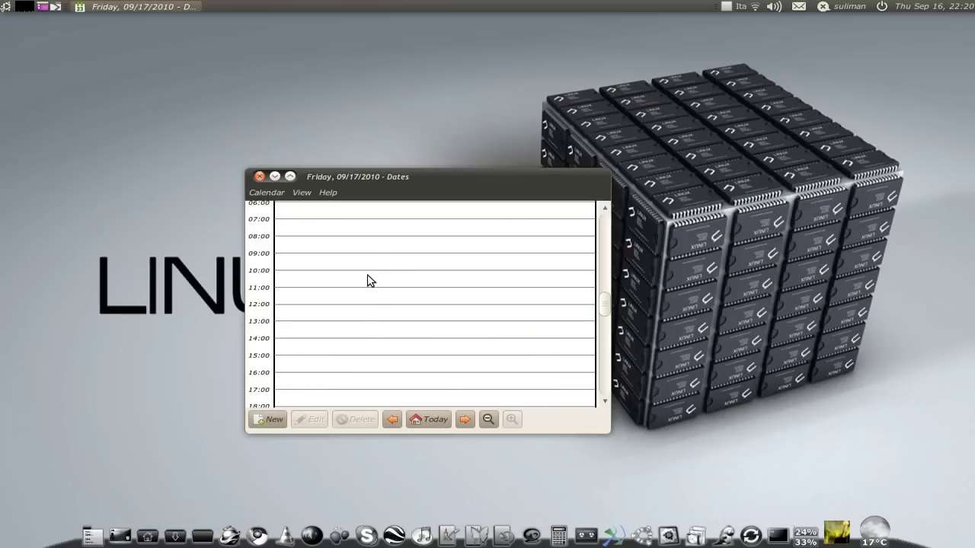
{"action": "left_click", "coordinate": [275, 419]}
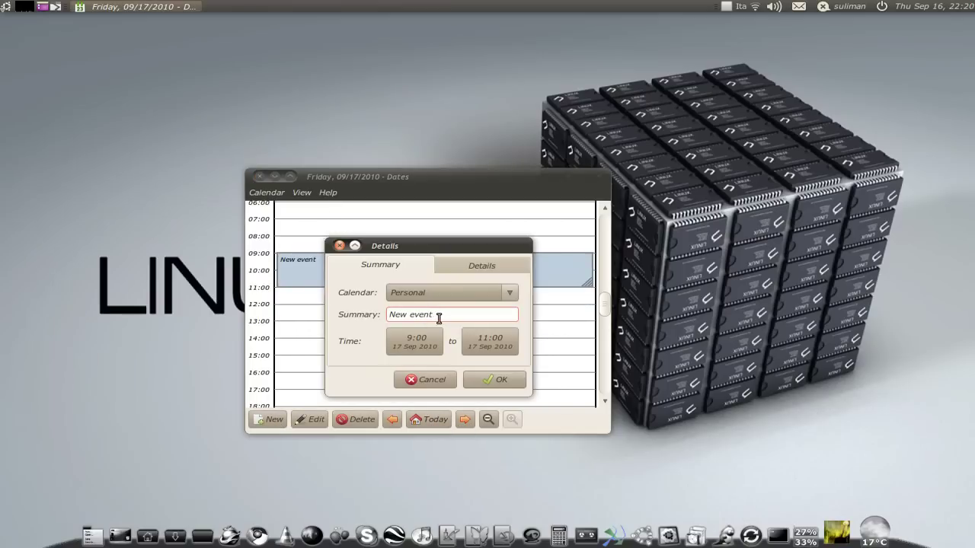
{"action": "left_click", "coordinate": [404, 342]}
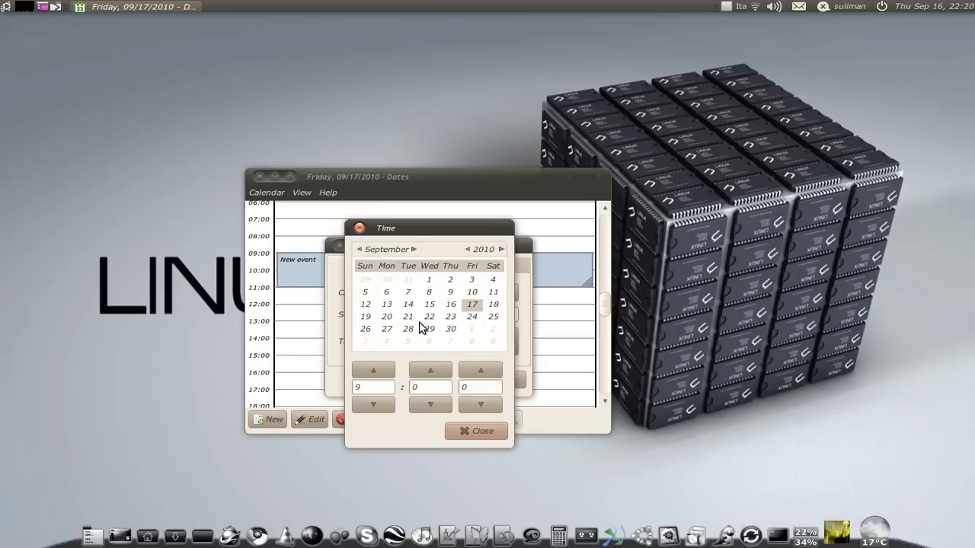
{"action": "left_click", "coordinate": [430, 369]}
{"action": "left_click", "coordinate": [431, 370]}
{"action": "left_click", "coordinate": [430, 370]}
{"action": "left_click", "coordinate": [431, 371]}
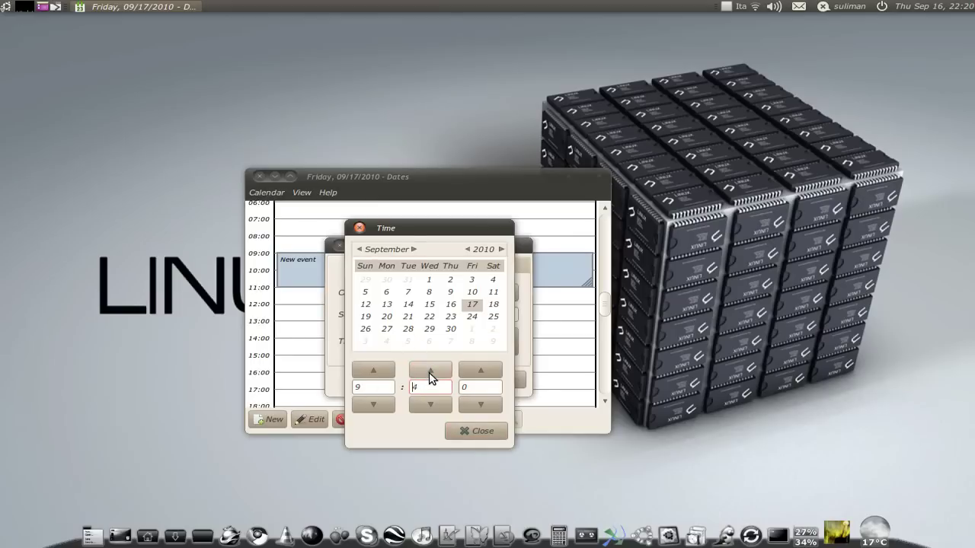
{"action": "left_click", "coordinate": [372, 370]}
{"action": "left_click", "coordinate": [421, 371]}
{"action": "left_click", "coordinate": [474, 372]}
{"action": "left_click", "coordinate": [468, 432]}
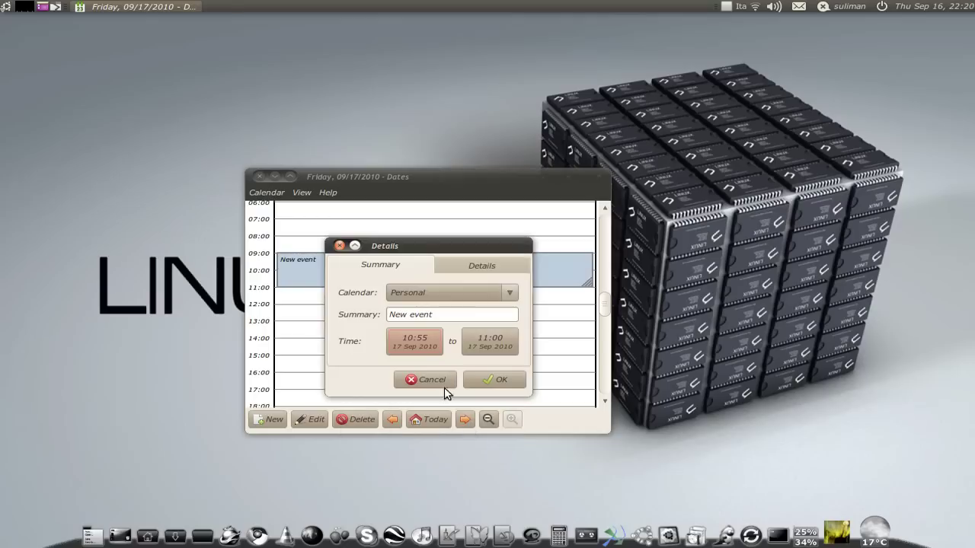
Set the new event's end time to 11:30 on the same day
{"action": "left_click", "coordinate": [479, 349]}
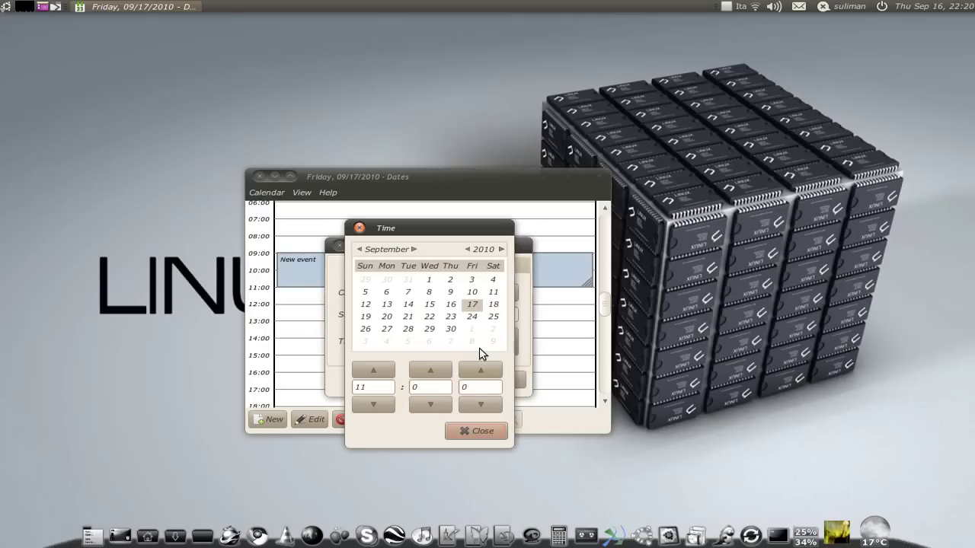
{"action": "double_click", "coordinate": [447, 369]}
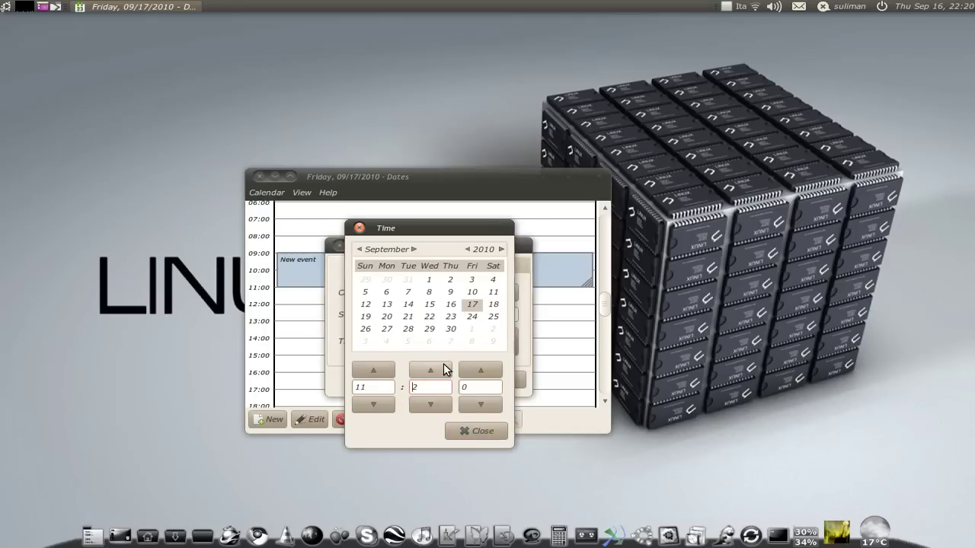
{"action": "left_click", "coordinate": [475, 431]}
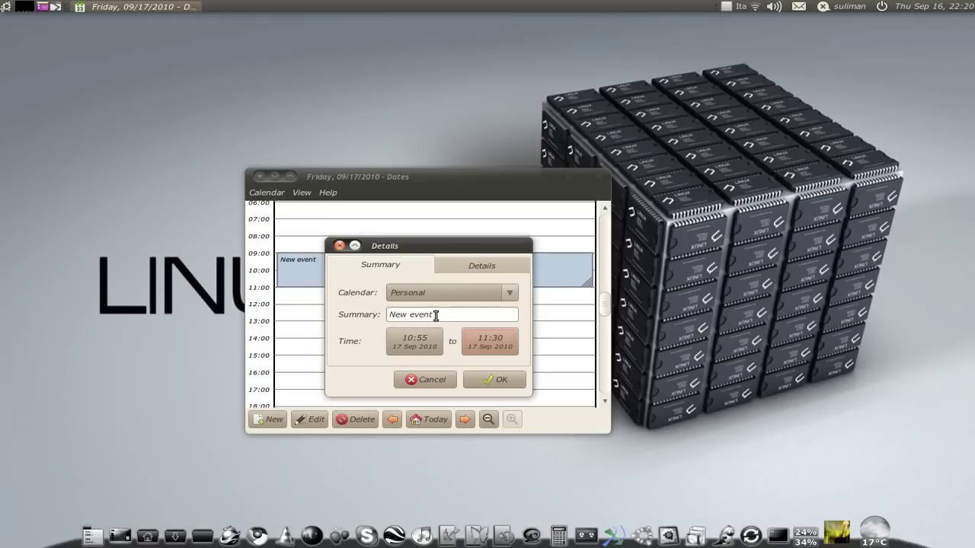
Set the event's summary to MEETING, save it, and move it about half an hour later in the day view
{"action": "left_click_drag", "start_coordinate": [435, 315], "coordinate": [364, 316]}
{"action": "type", "text": "MEETING"}
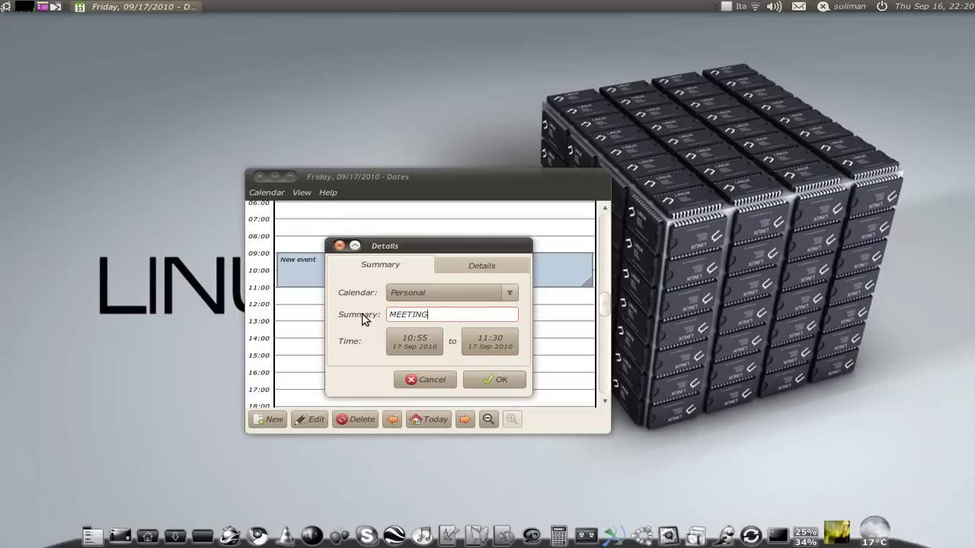
{"action": "left_click", "coordinate": [503, 380]}
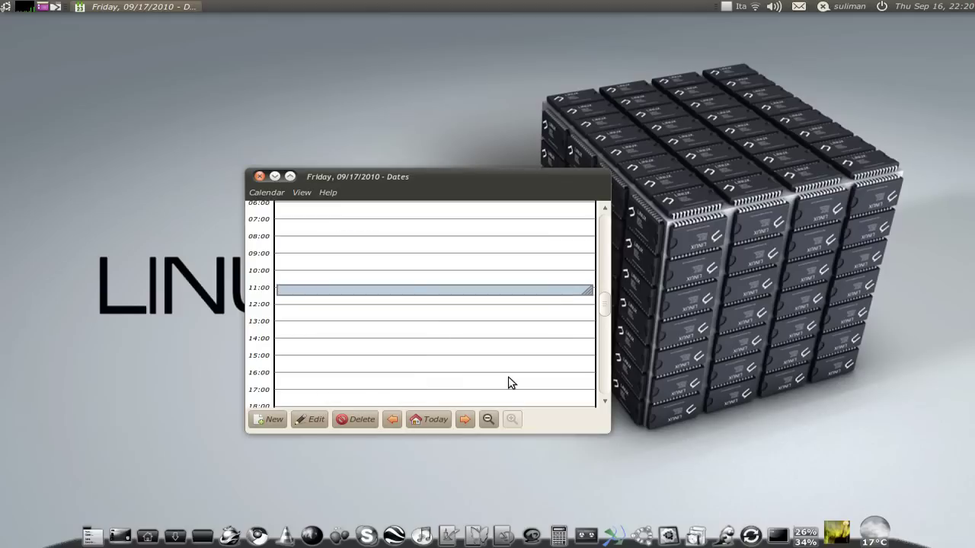
{"action": "mouse_move", "coordinate": [374, 294]}
{"action": "left_mouse_down"}
{"action": "mouse_move", "coordinate": [378, 281]}
{"action": "mouse_move", "coordinate": [376, 306]}
{"action": "left_mouse_up"}
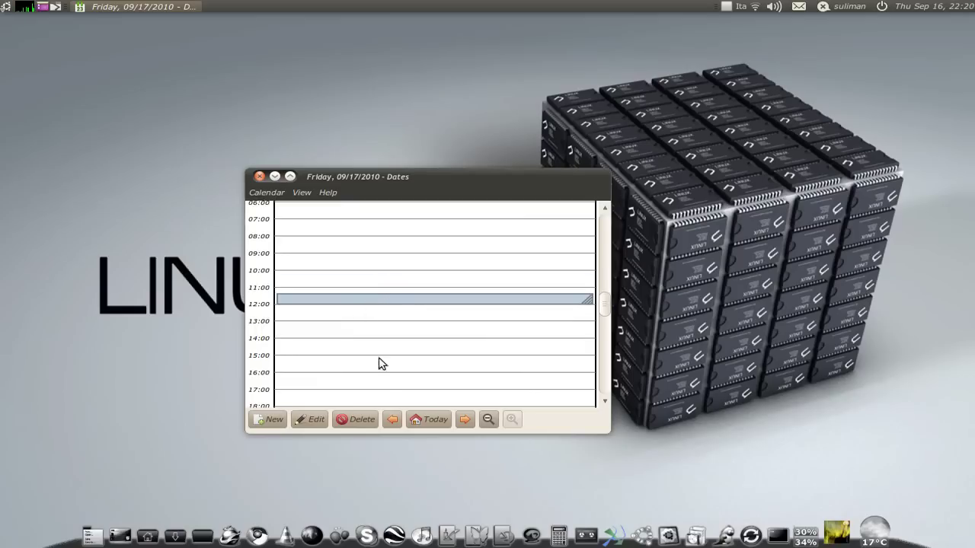
Add another event with the default name and times, and move it about half an hour earlier
{"action": "left_click", "coordinate": [275, 420]}
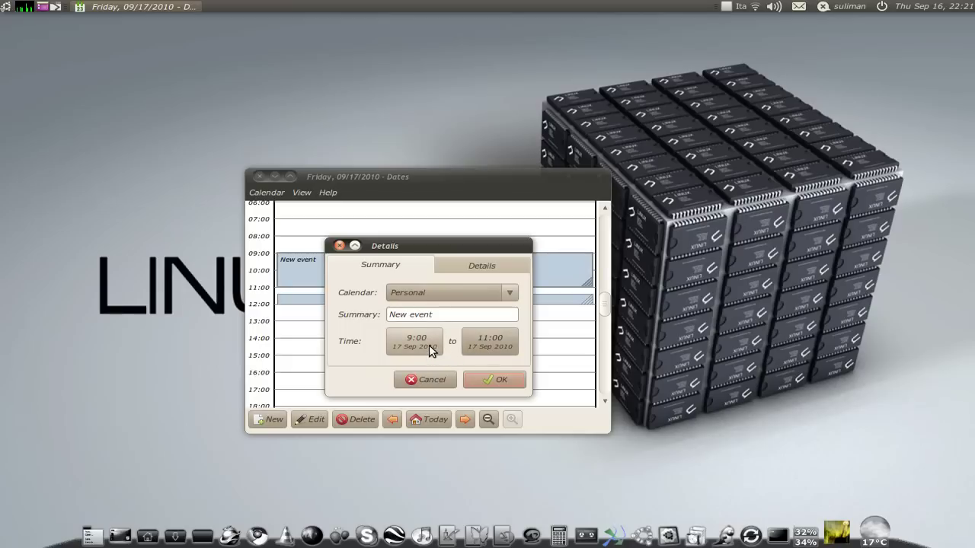
{"action": "left_click", "coordinate": [501, 382]}
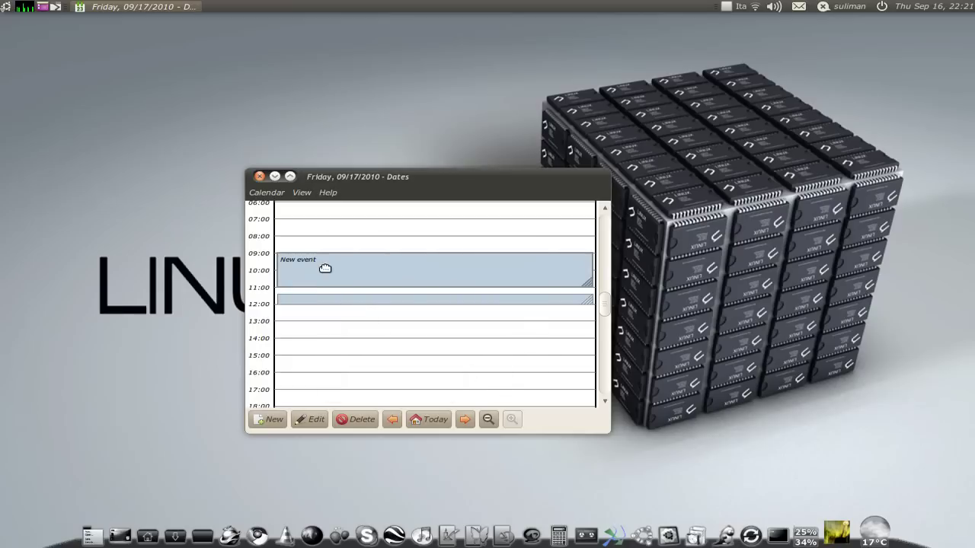
{"action": "mouse_move", "coordinate": [326, 267]}
{"action": "left_mouse_down"}
{"action": "mouse_move", "coordinate": [327, 355]}
{"action": "mouse_move", "coordinate": [348, 279]}
{"action": "mouse_move", "coordinate": [338, 275]}
{"action": "left_mouse_up"}
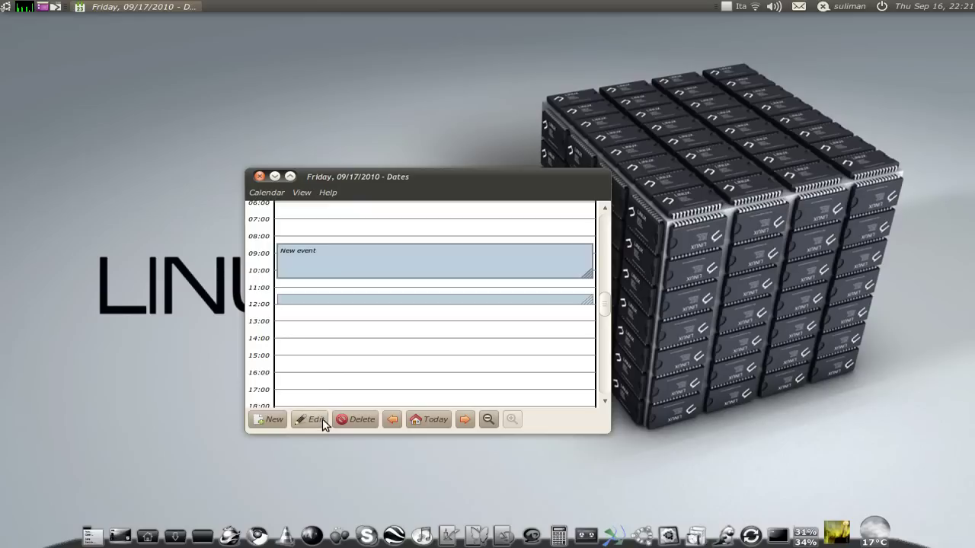
Return the calendar to today's events, launch Almanah Diary, and place its window so today's school and meeting events stay in view
{"action": "left_click", "coordinate": [427, 419]}
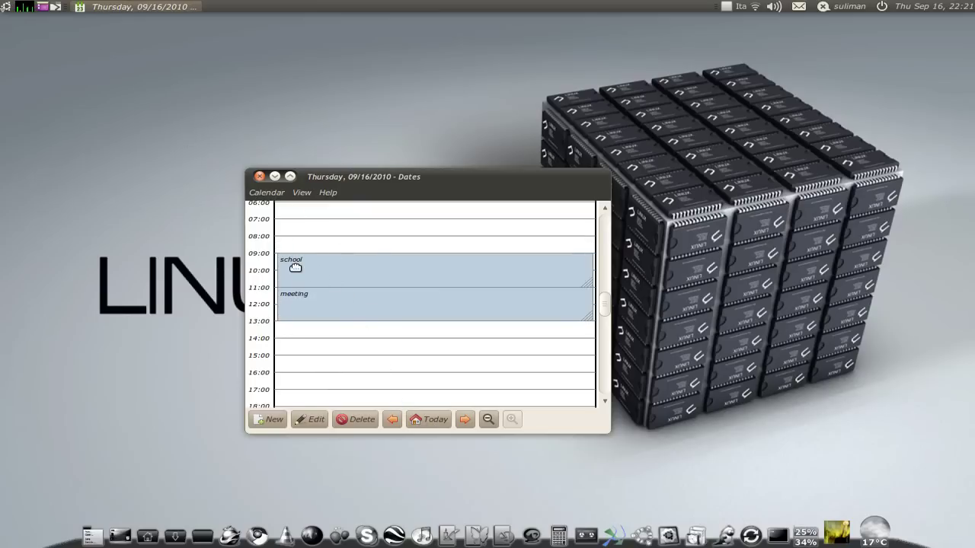
{"action": "left_click", "coordinate": [4, 11]}
{"action": "left_click", "coordinate": [241, 40]}
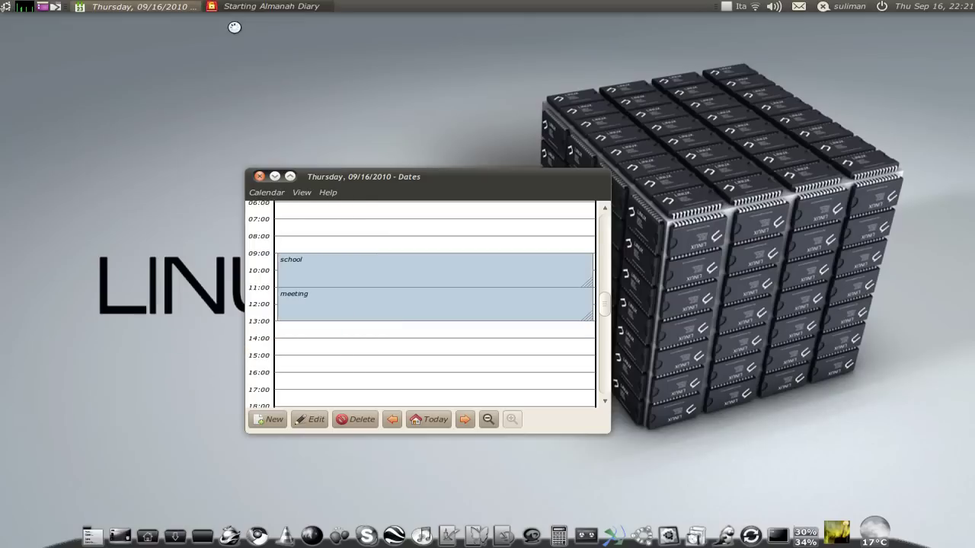
{"action": "left_click_drag", "start_coordinate": [454, 107], "coordinate": [751, 85]}
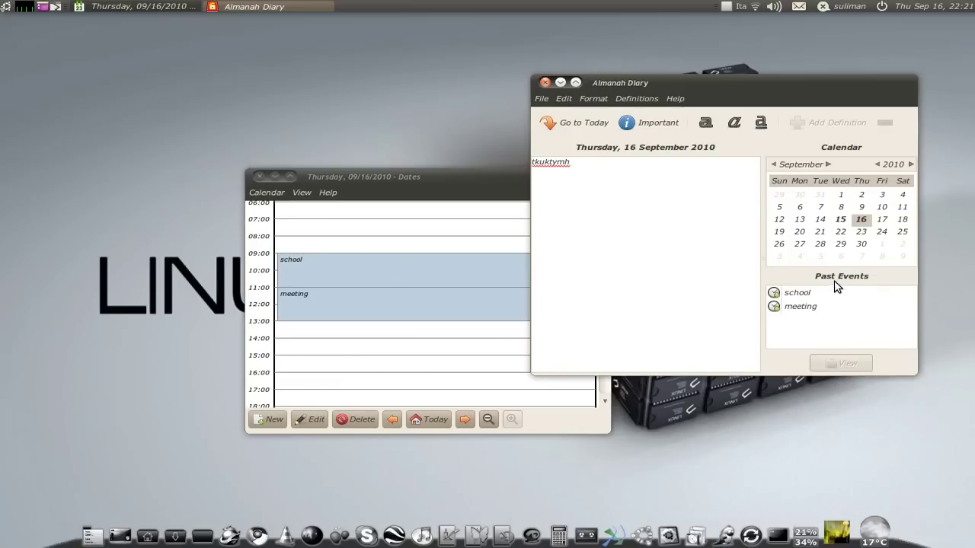
Check the school and meeting entries among the diary's past events, and close both the diary and the calendar
{"action": "left_click", "coordinate": [814, 294]}
{"action": "left_click", "coordinate": [816, 307]}
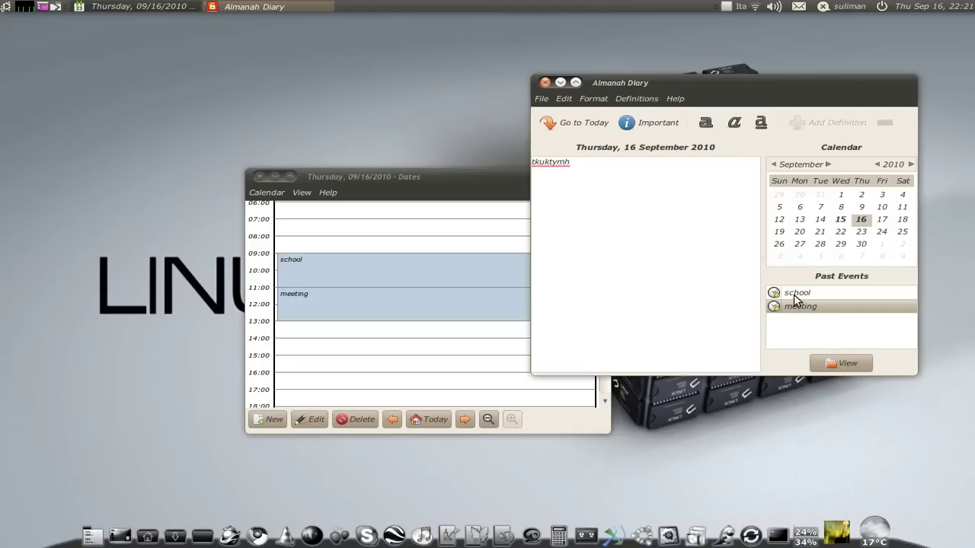
{"action": "left_click", "coordinate": [623, 206]}
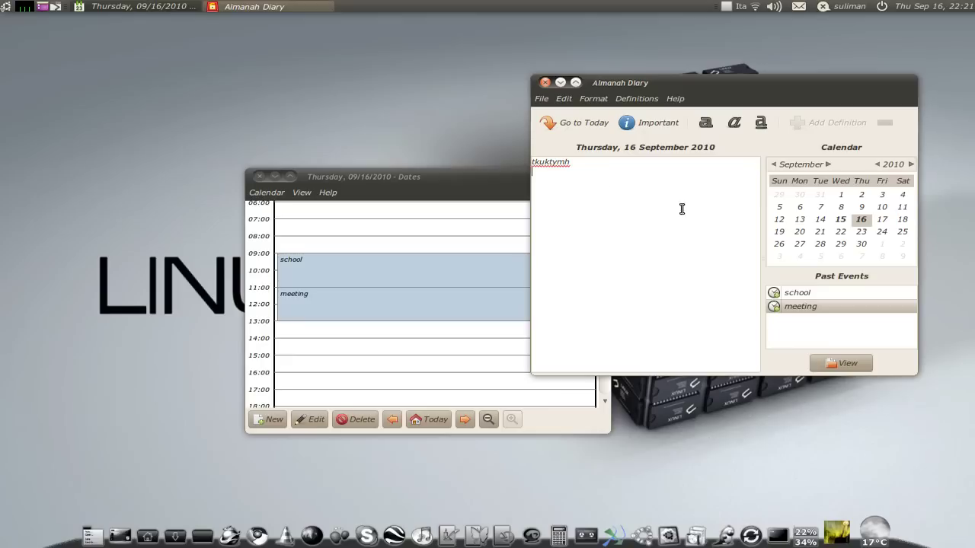
{"action": "left_click", "coordinate": [546, 82]}
{"action": "left_click", "coordinate": [259, 176]}
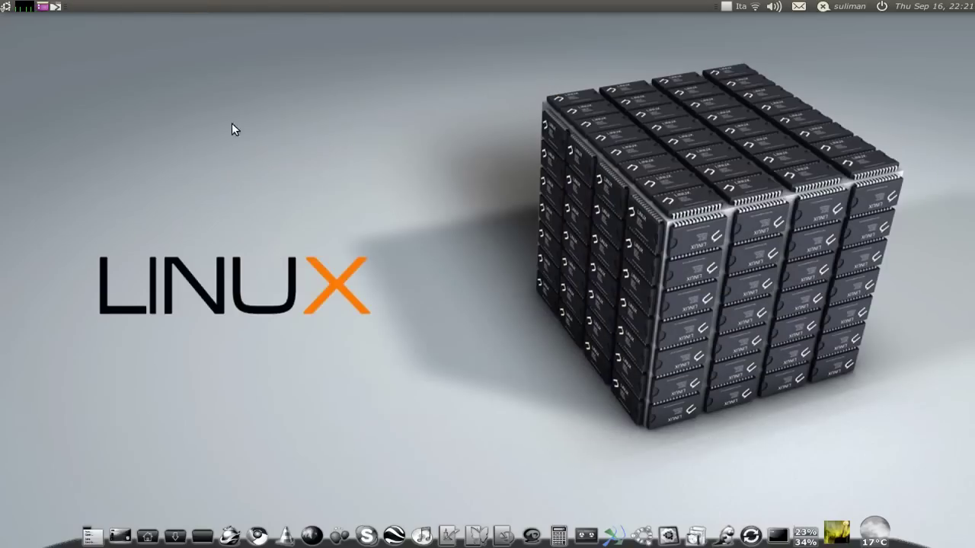
Launch the Gtablix Timetable Generator from the office applications and start its guided wizard
{"action": "left_click", "coordinate": [6, 6]}
{"action": "mouse_move", "coordinate": [32, 107]}
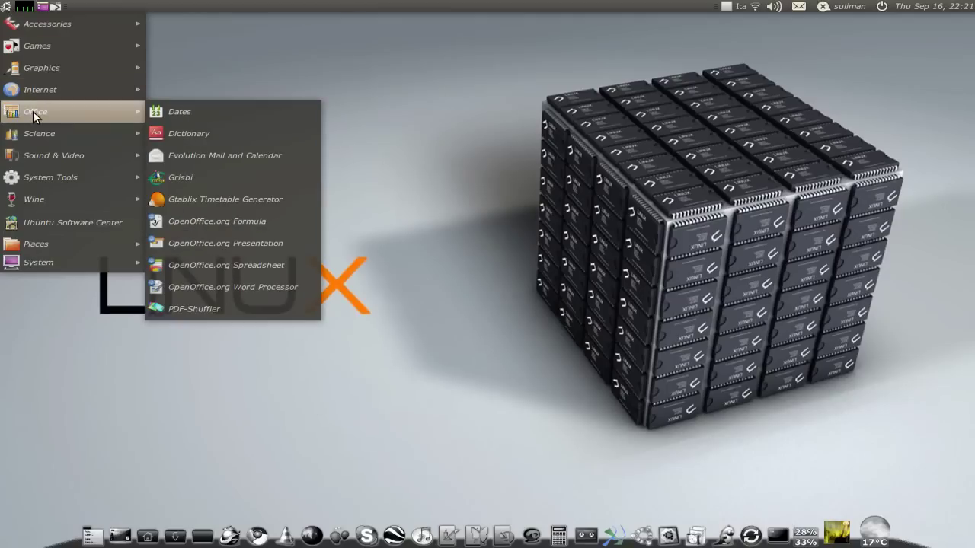
{"action": "left_click", "coordinate": [188, 201]}
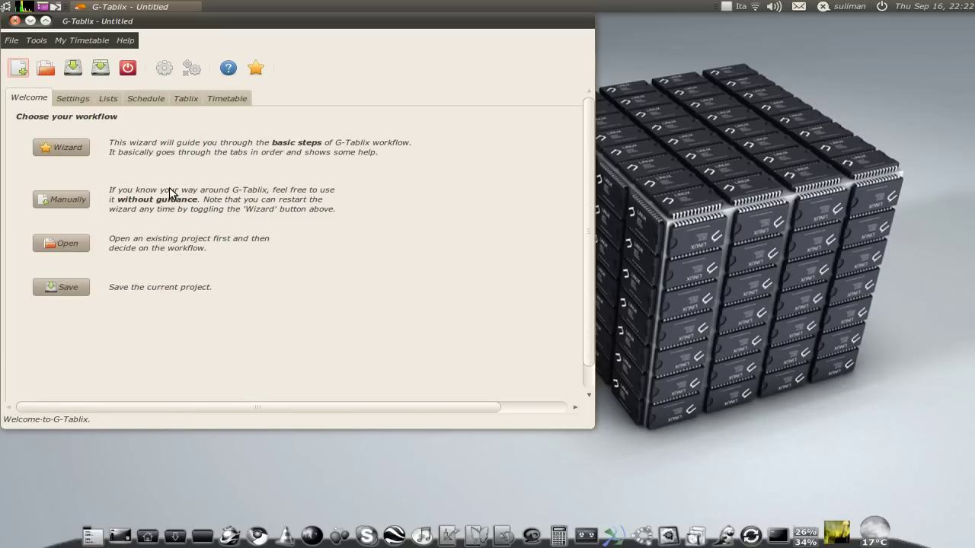
{"action": "left_click", "coordinate": [80, 150]}
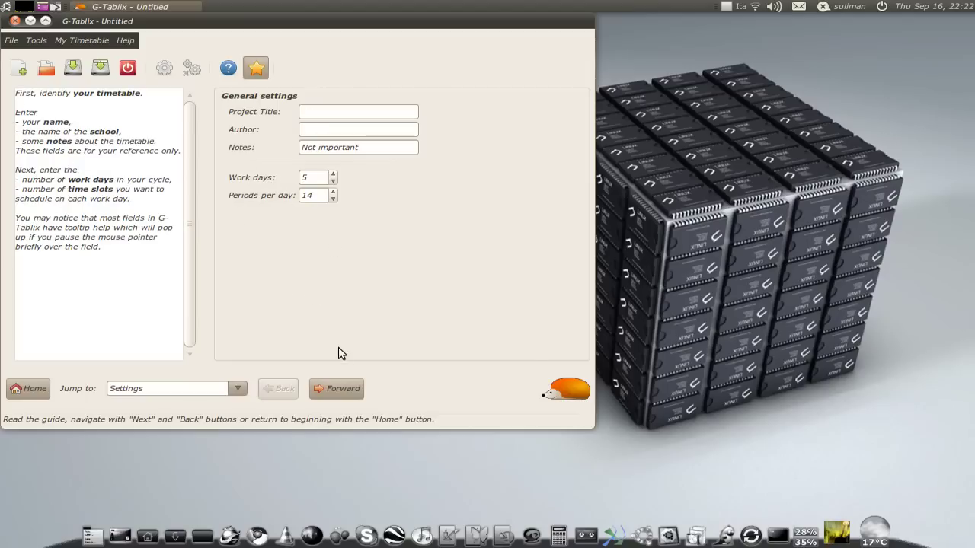
Advance through the wizard's classes, classrooms and teachers lists to the scheduling editor, sorting the classes by name on the way
{"action": "left_click", "coordinate": [338, 389]}
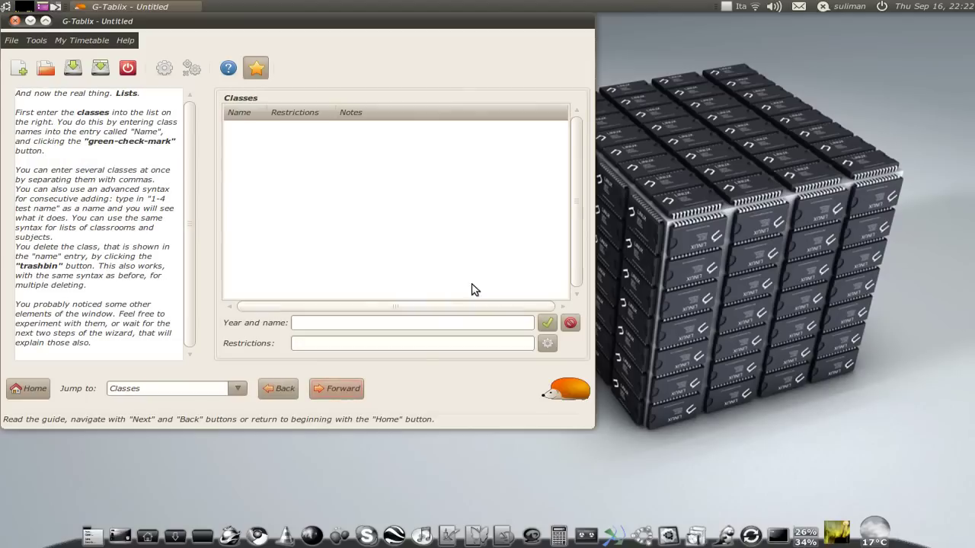
{"action": "left_click", "coordinate": [251, 116]}
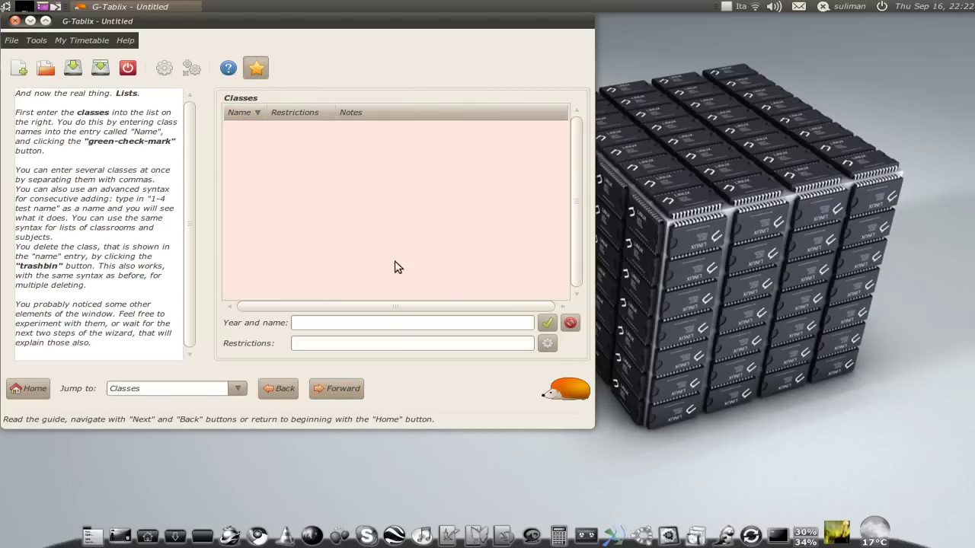
{"action": "left_click", "coordinate": [344, 390]}
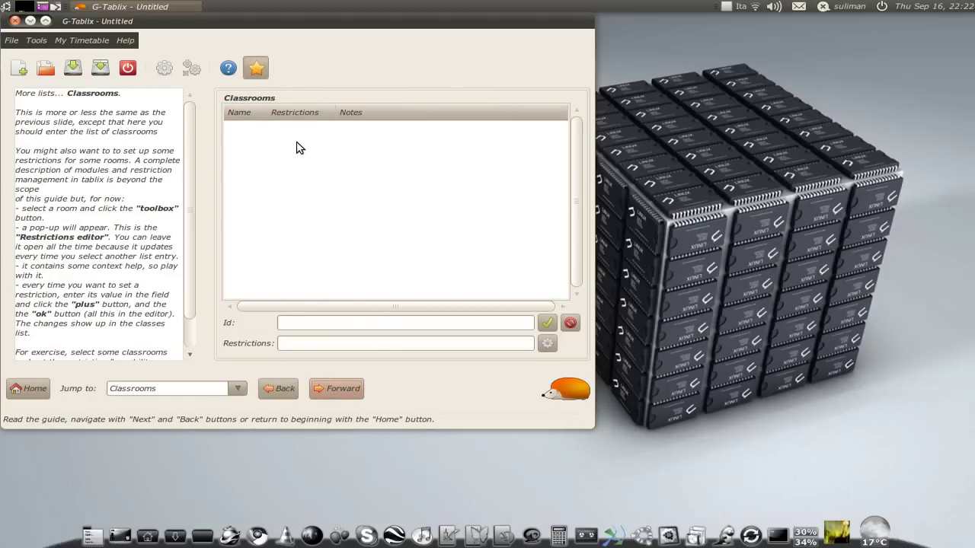
{"action": "left_click", "coordinate": [339, 388]}
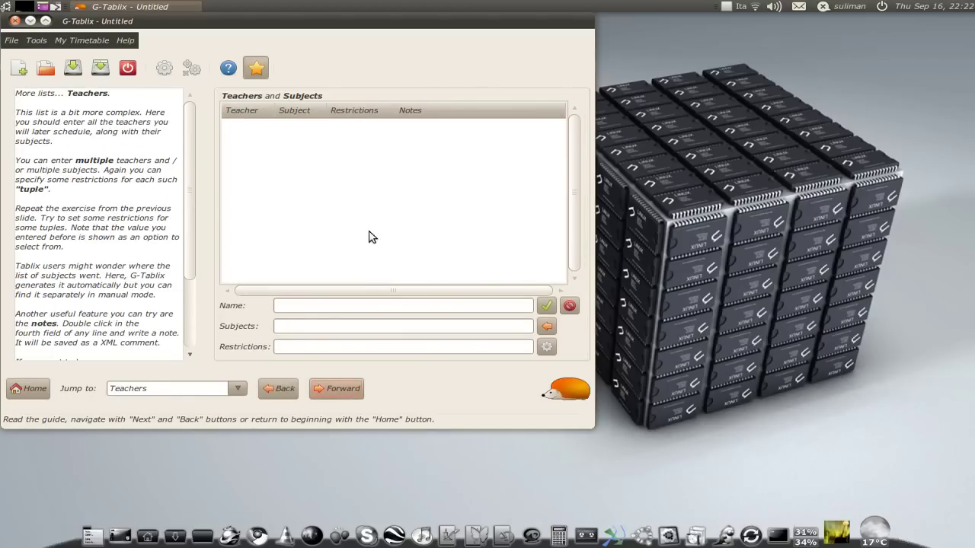
{"action": "left_click", "coordinate": [338, 388]}
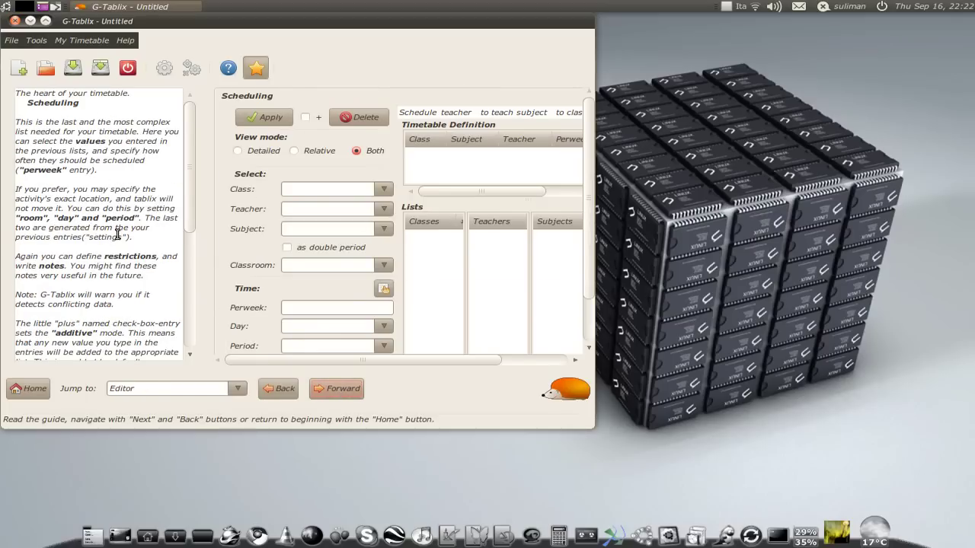
Read the scheduling guide text through to its end, and close the timetable generator
{"action": "scroll", "coordinate": [117, 235], "scroll_direction": "down", "scroll_amount": 4}
{"action": "scroll", "coordinate": [118, 228], "scroll_direction": "up", "scroll_amount": 4}
{"action": "scroll", "coordinate": [118, 213], "scroll_direction": "down", "scroll_amount": 6}
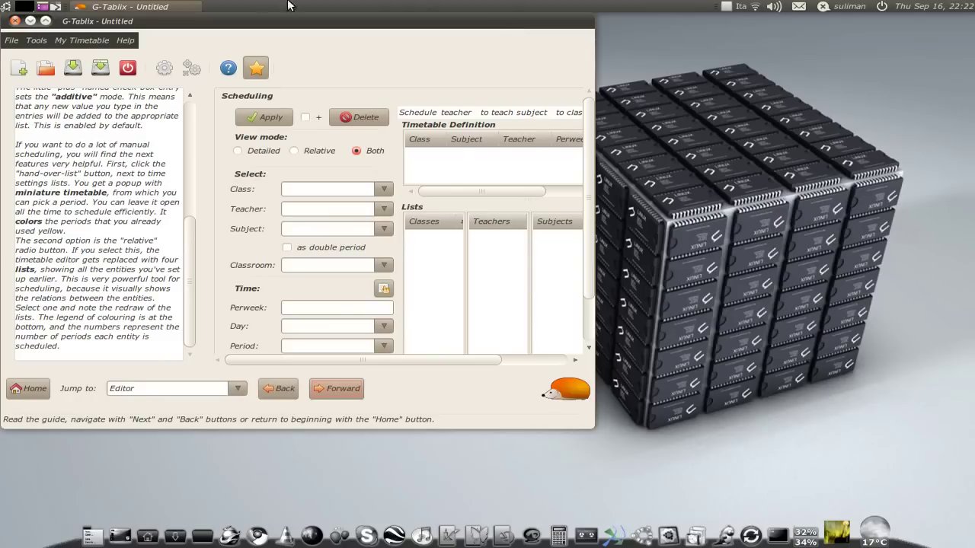
{"action": "left_click", "coordinate": [14, 20]}
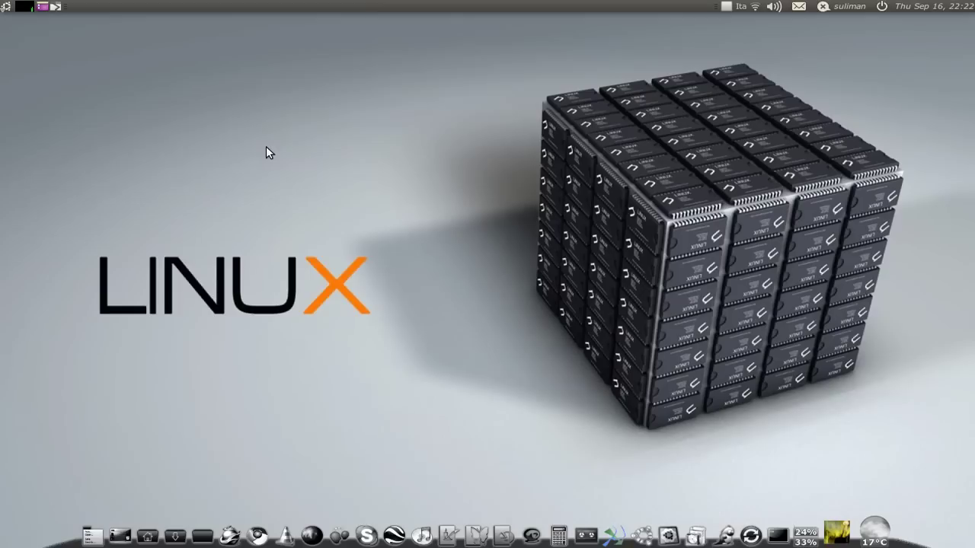
Open the Ubuntu Software Center, look over its departments and search field, and close it
{"action": "left_click", "coordinate": [6, 7]}
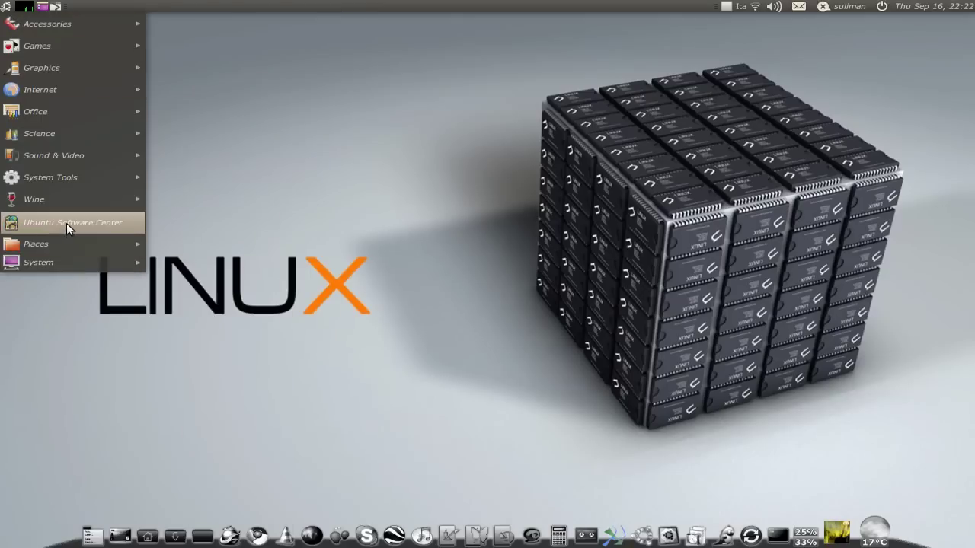
{"action": "left_click", "coordinate": [66, 223]}
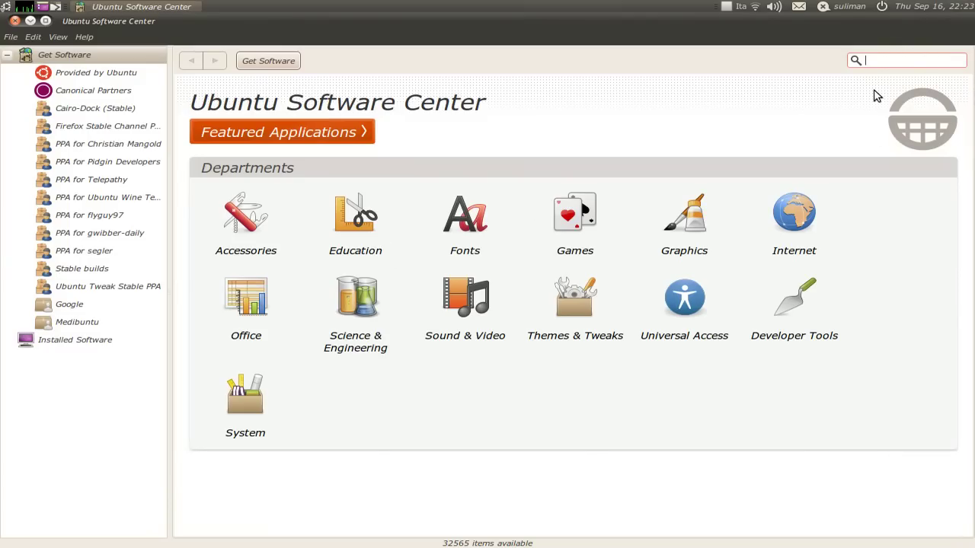
{"action": "left_click", "coordinate": [16, 21]}
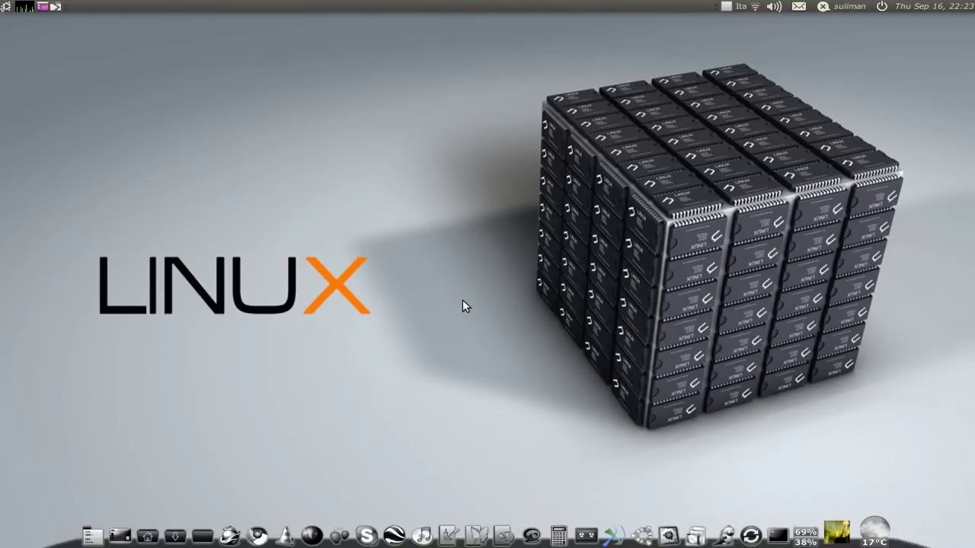